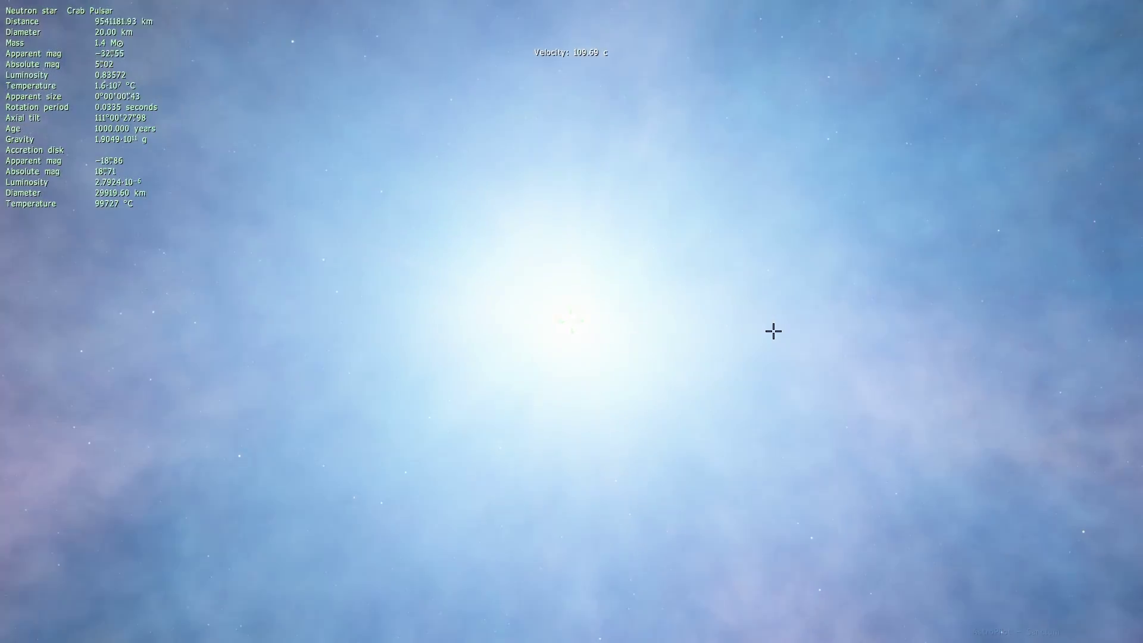
# Fly around the Crab Nebula and view the Crab Pulsar and its surroundings from different distances
pyautogui.scroll(10, 773, 331)
pyautogui.press('a')
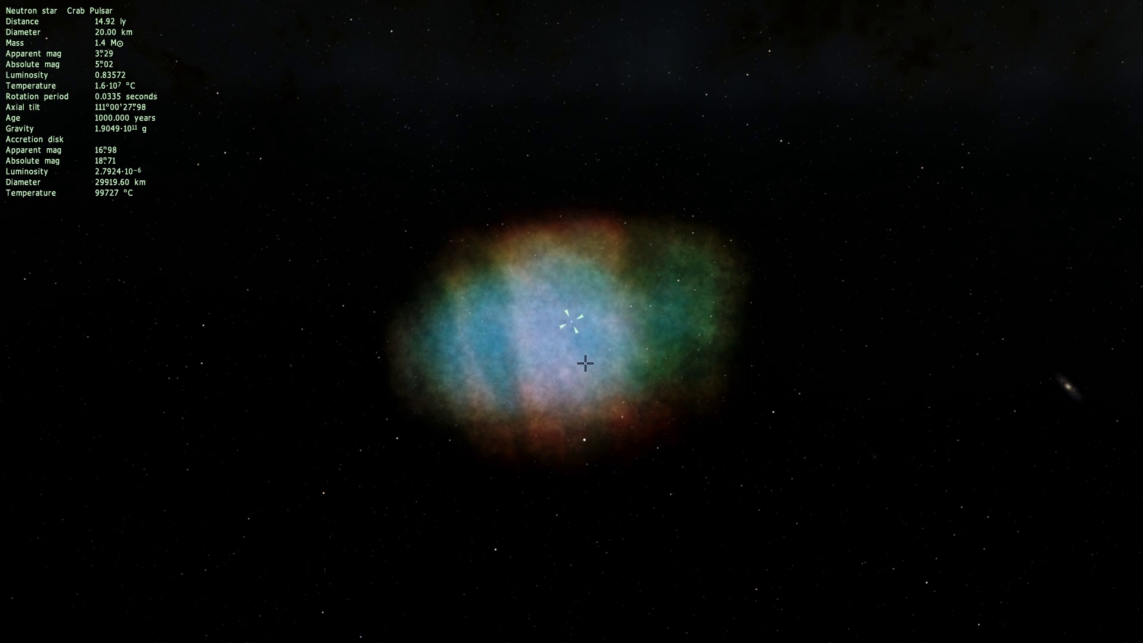
pyautogui.press('w')
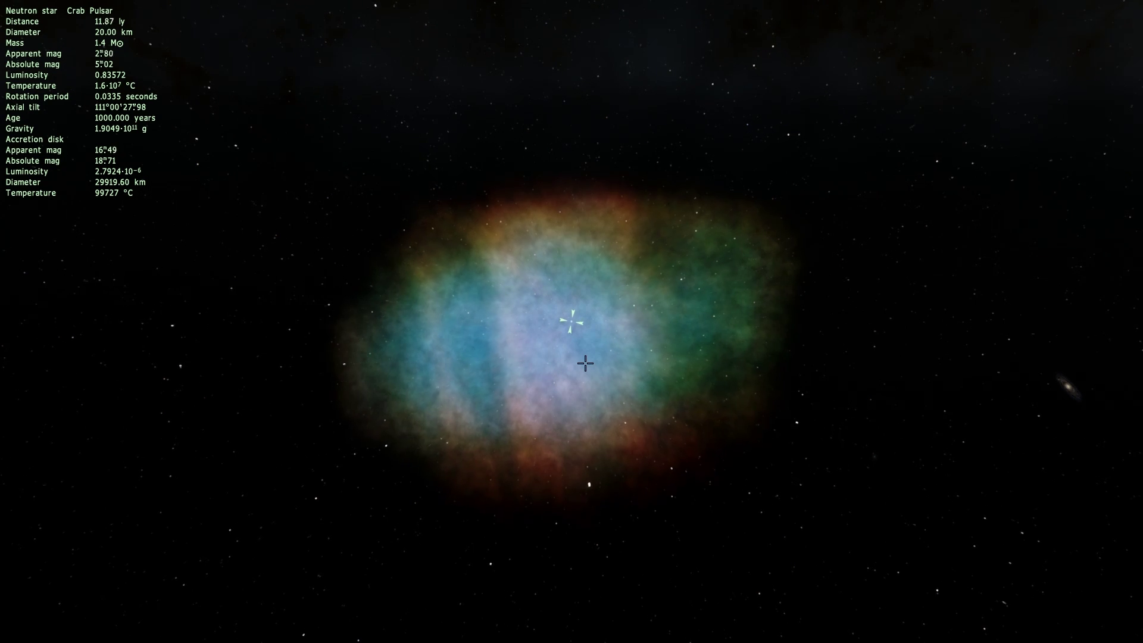
pyautogui.moveTo(585, 363); pyautogui.dragTo(536, 363, button='right')
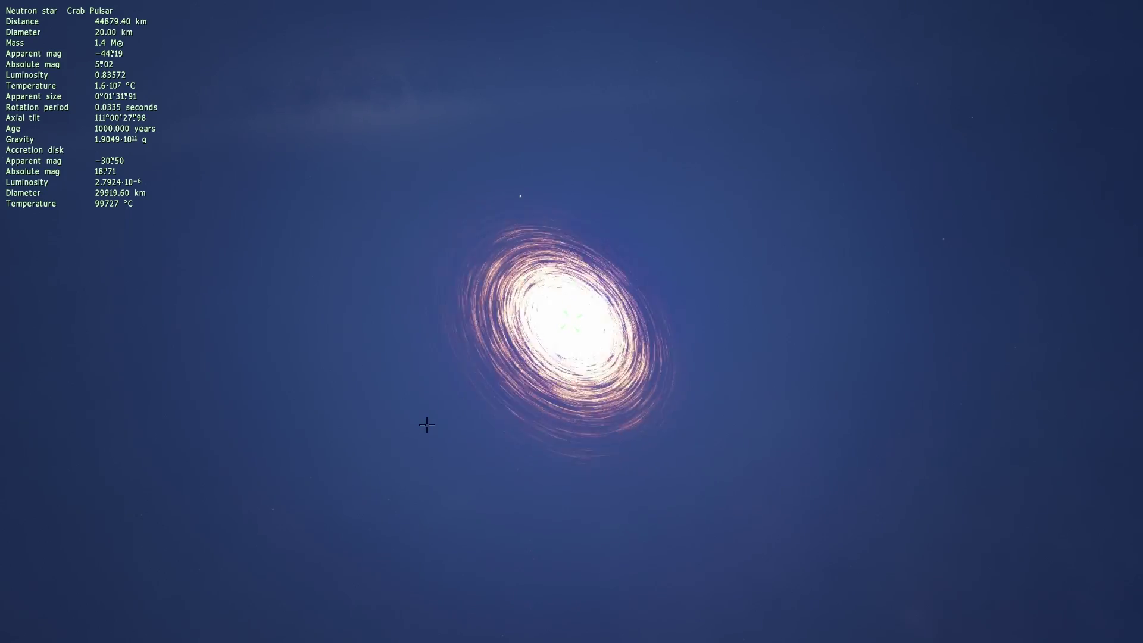
# Lower the exposure in several steps to dim the glare of the Crab Pulsar and its accretion disk
pyautogui.moveTo(113, 635)
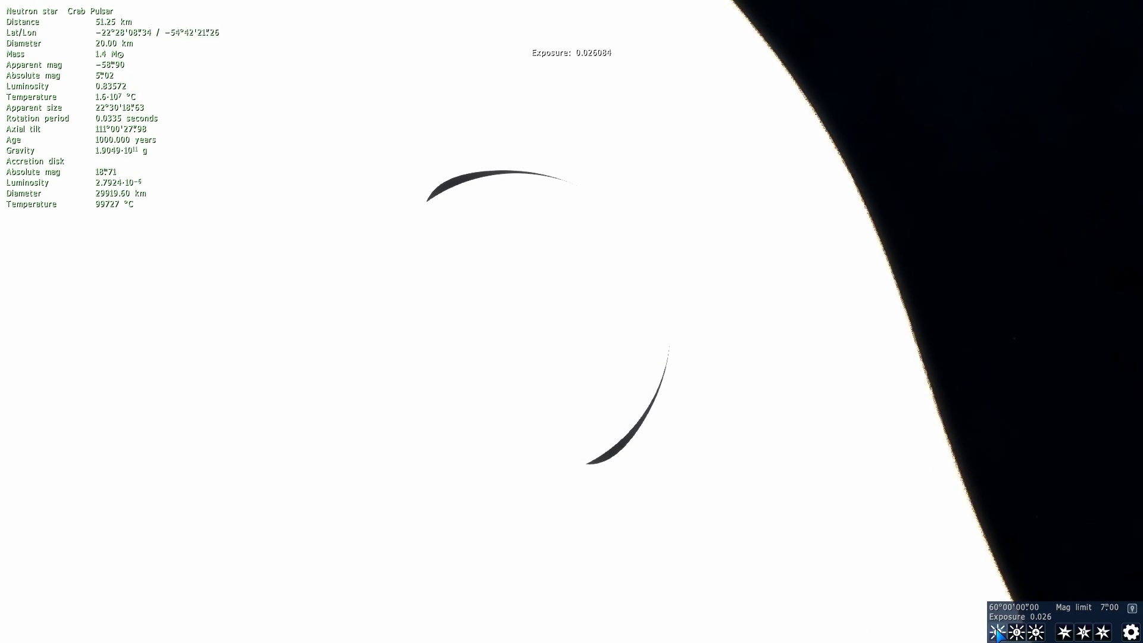
pyautogui.click(997, 633)
pyautogui.click(997, 633)
pyautogui.click(997, 632)
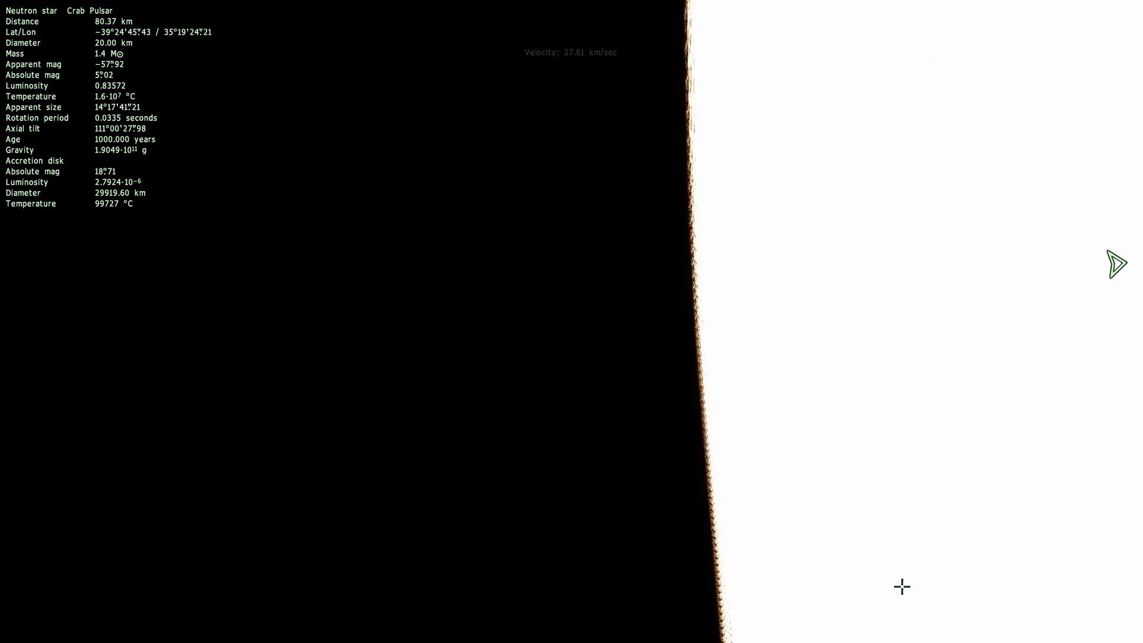
# Raise the exposure again to brighten the view around the Crab Pulsar
pyautogui.moveTo(1016, 634)
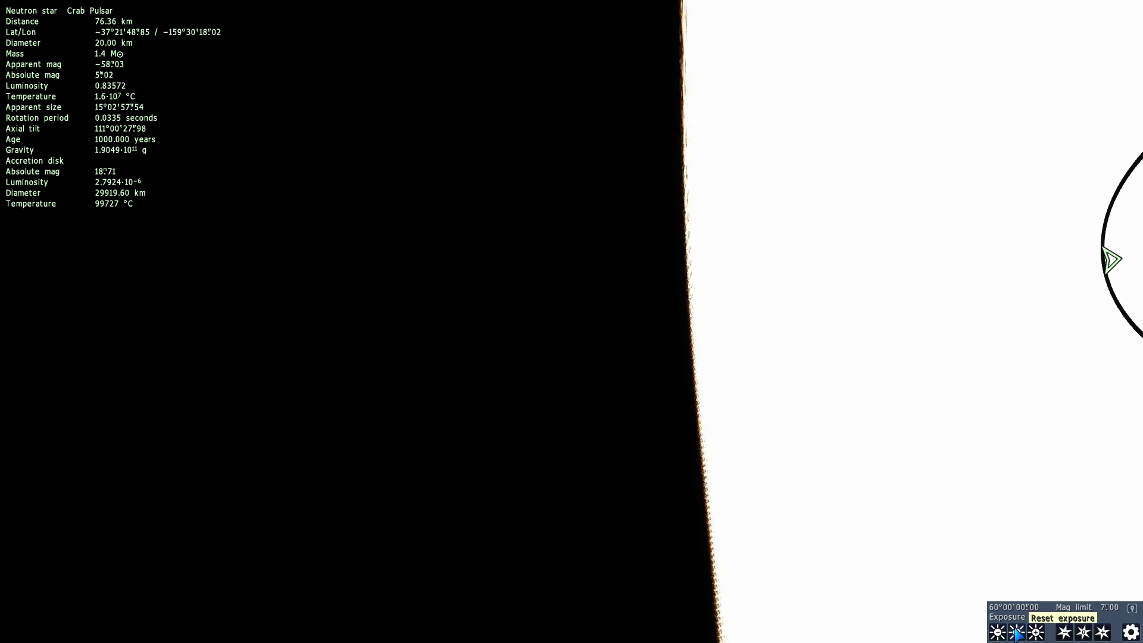
pyautogui.click(1036, 632)
pyautogui.click(1035, 632)
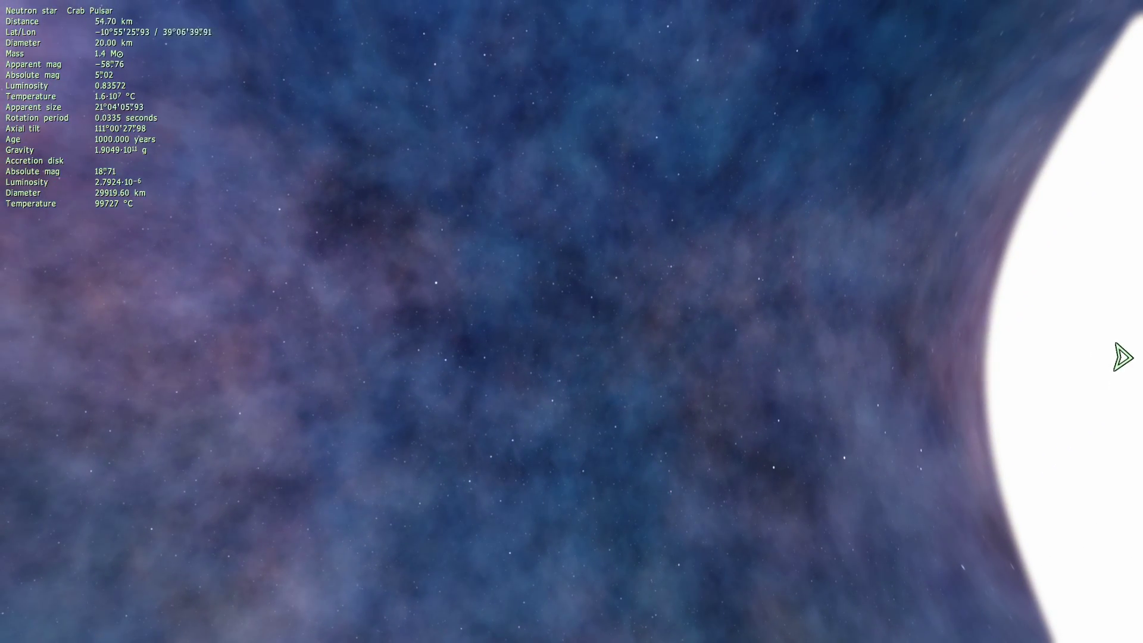
# Fly backwards away from the Crab Pulsar with increasing velocity to view the whole Crab Nebula from outside
pyautogui.press('a')
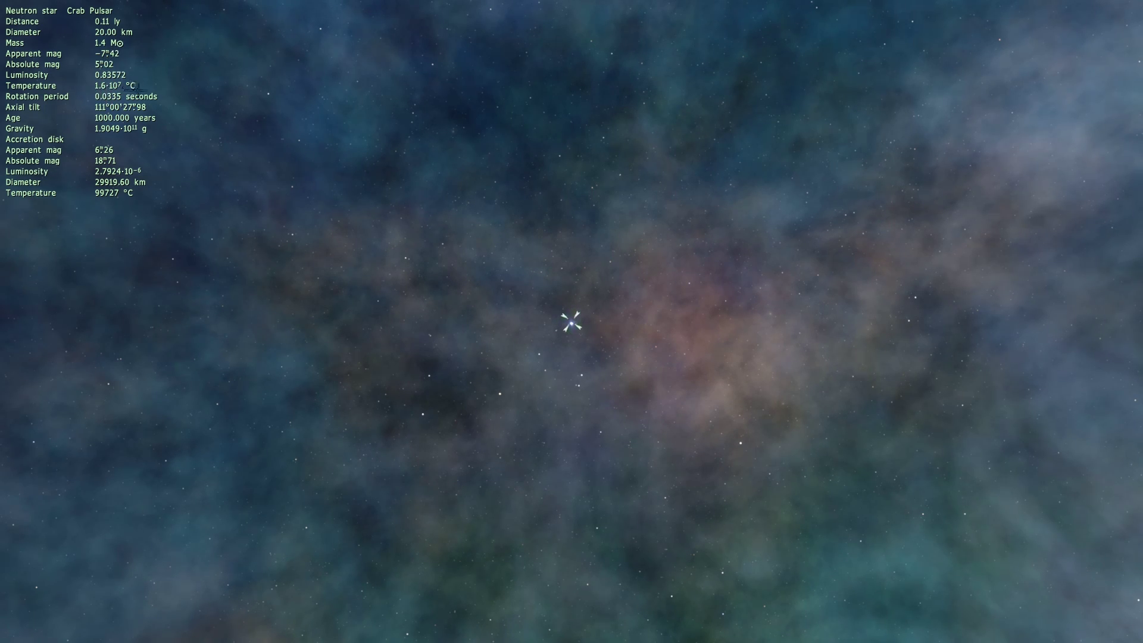
pyautogui.press('s')
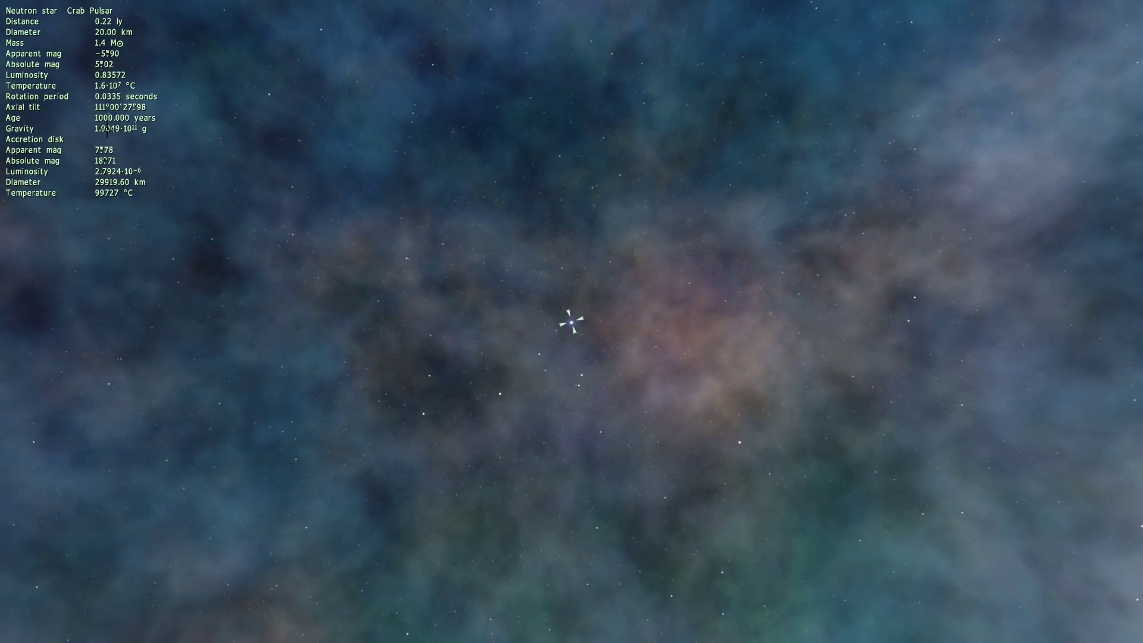
pyautogui.scroll(-5, 86, 105)
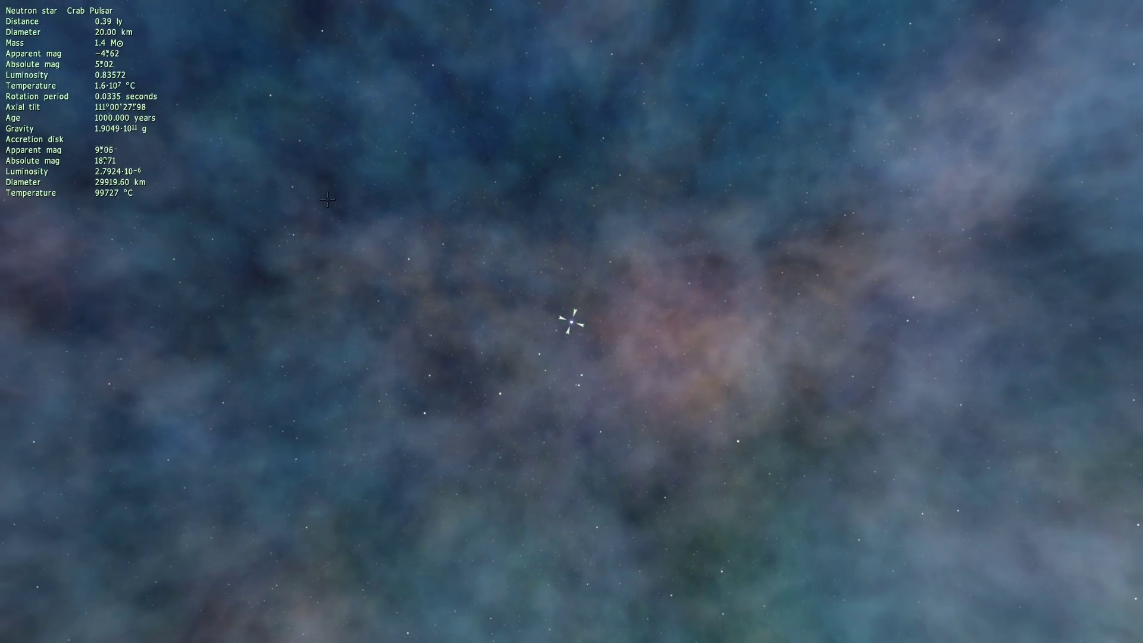
pyautogui.scroll(-5, 320, 204)
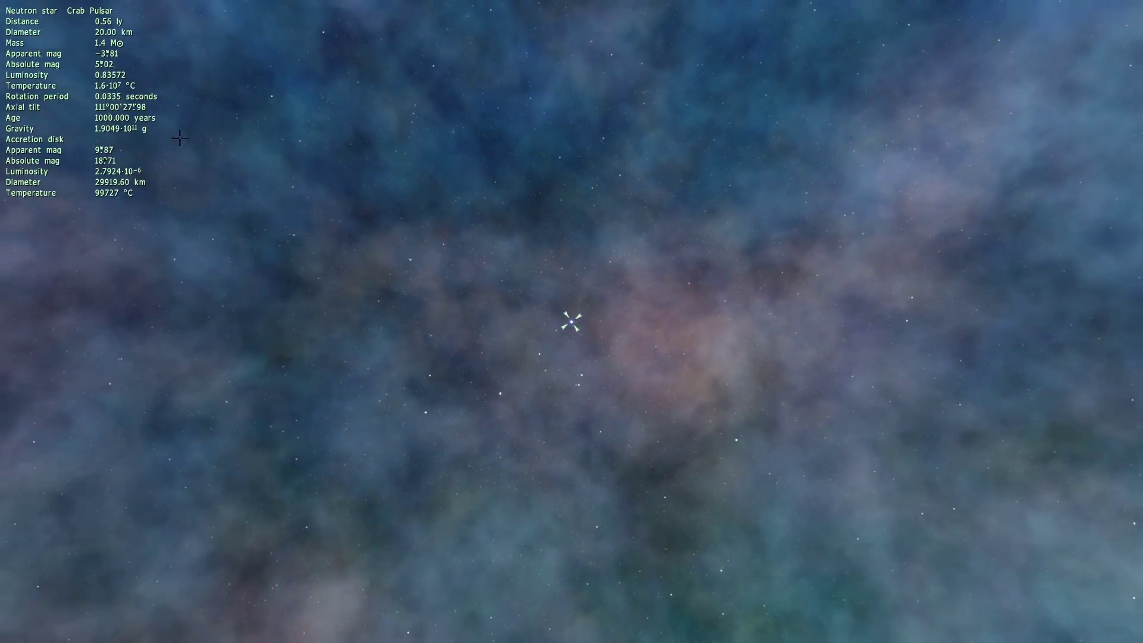
pyautogui.scroll(-5, 147, 122)
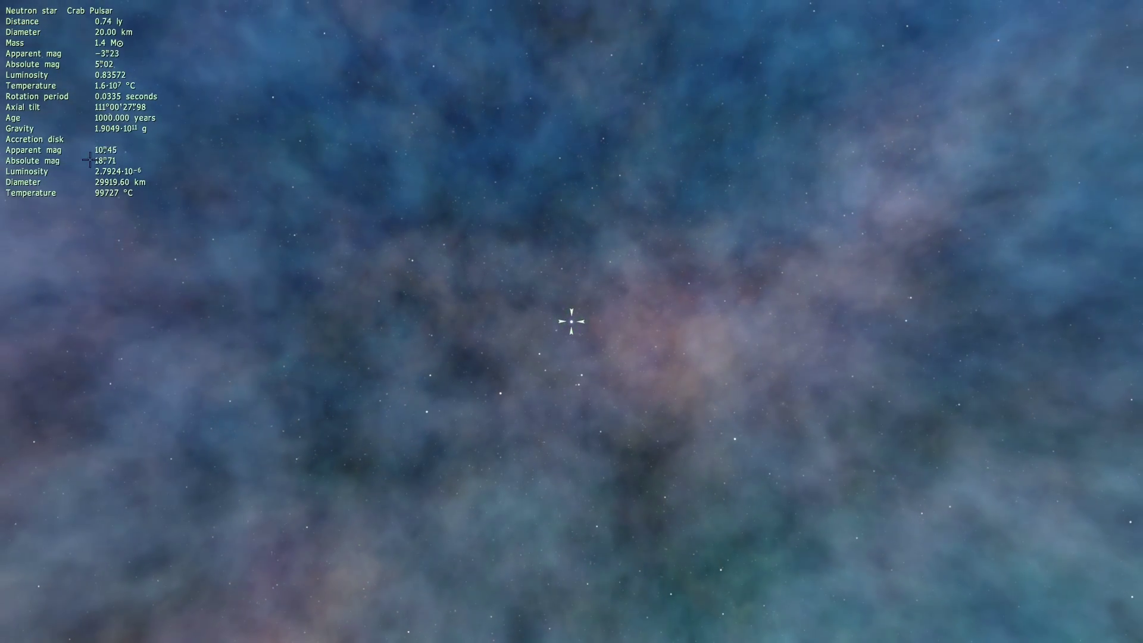
pyautogui.press('s')
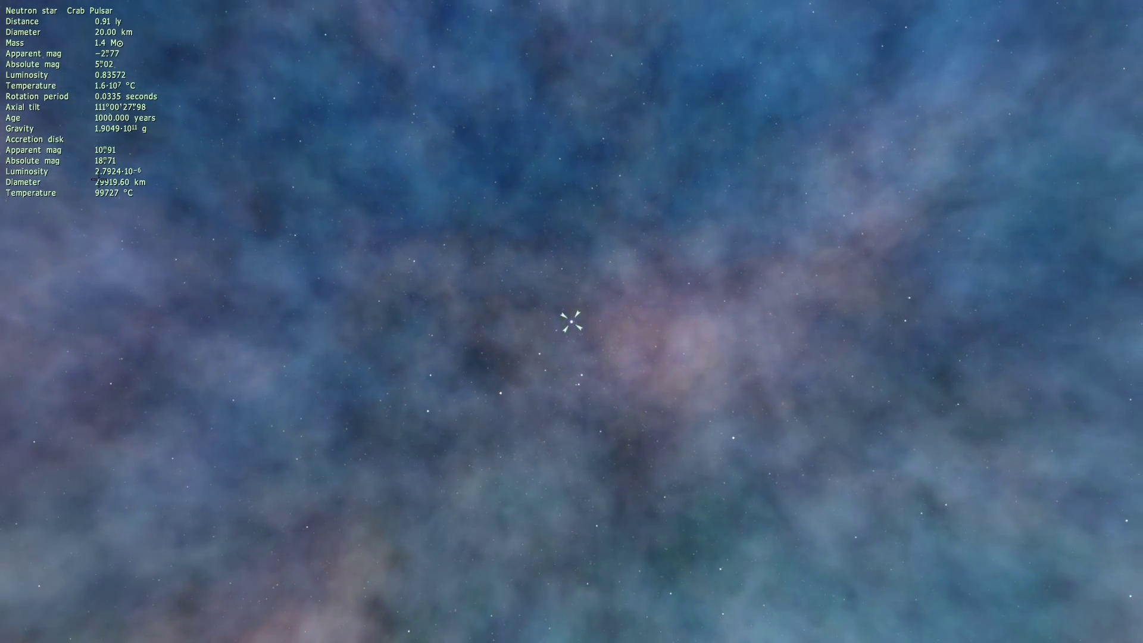
pyautogui.scroll(10, 450, 171)
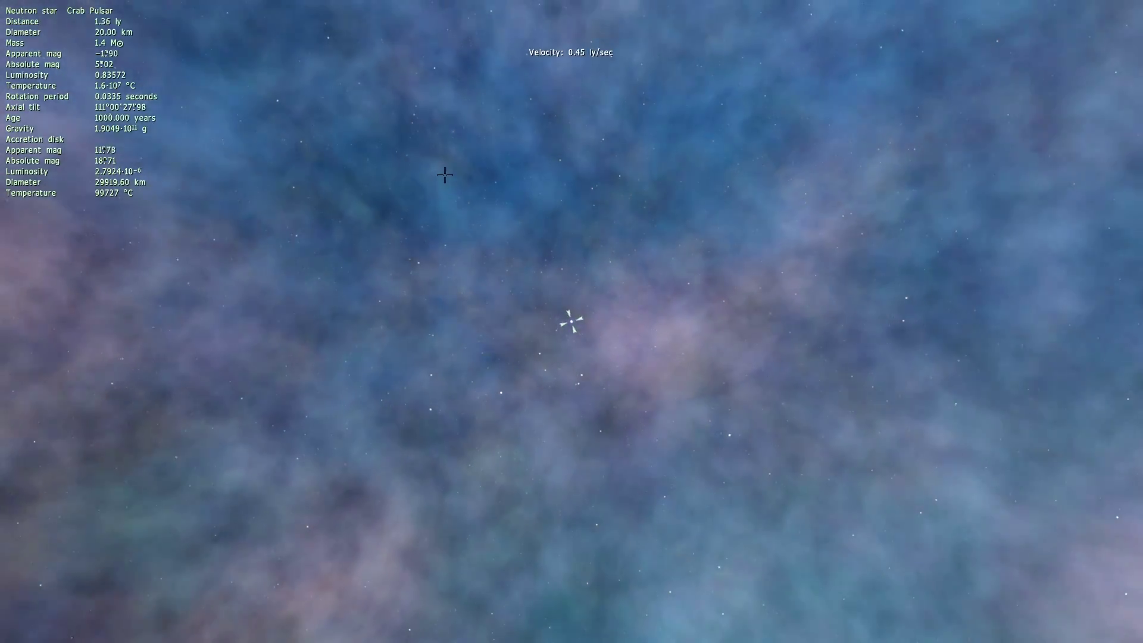
pyautogui.scroll(-5, 443, 174)
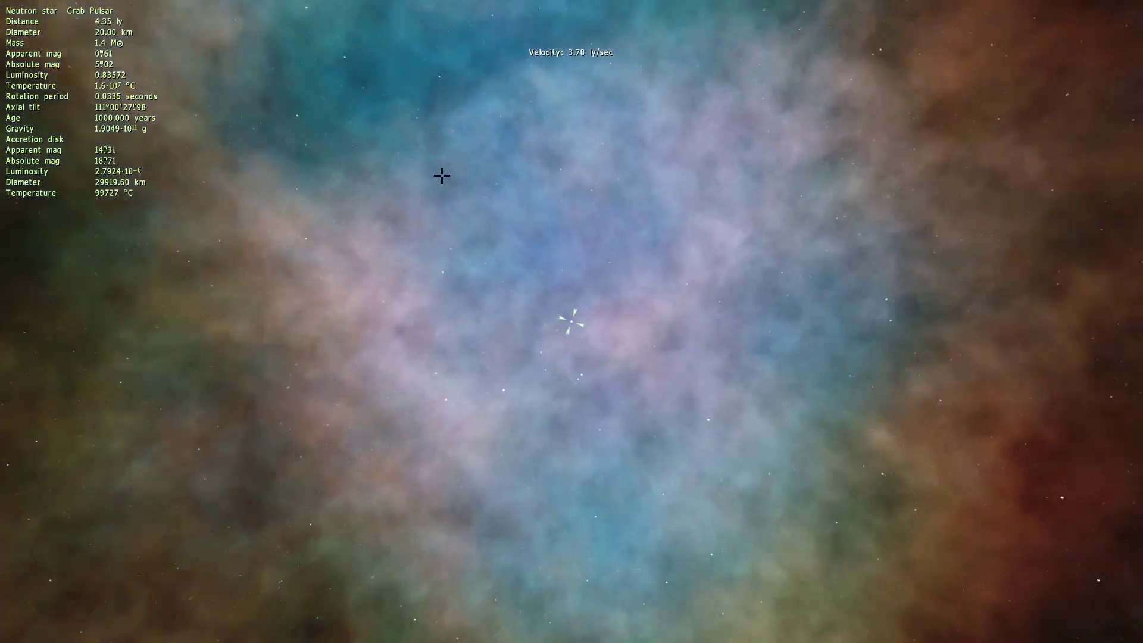
pyautogui.scroll(-5, 441, 176)
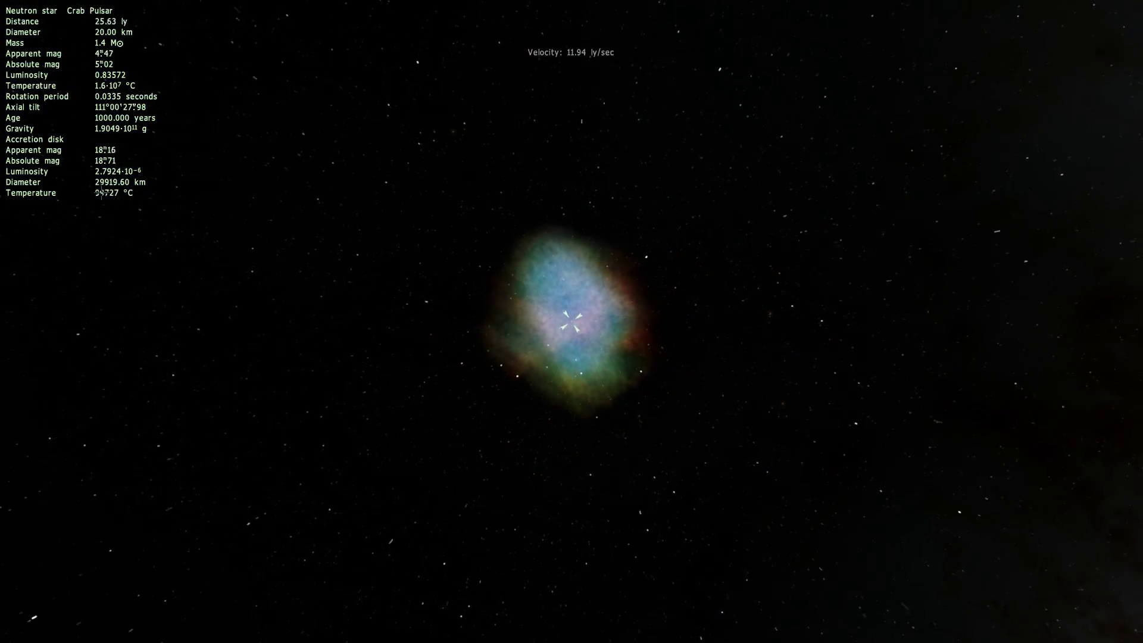
pyautogui.scroll(-5, 325, 186)
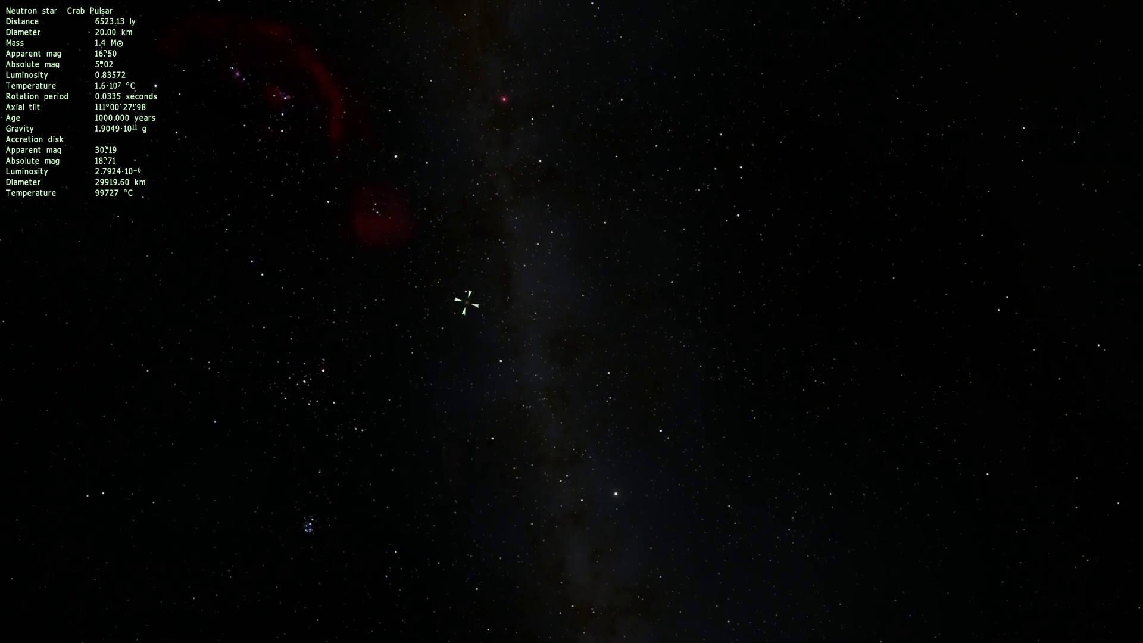
# Raise the star magnitude limit to 8.20 for the sky view around the distant Crab Pulsar
pyautogui.moveTo(466, 304); pyautogui.dragTo(500, 309)
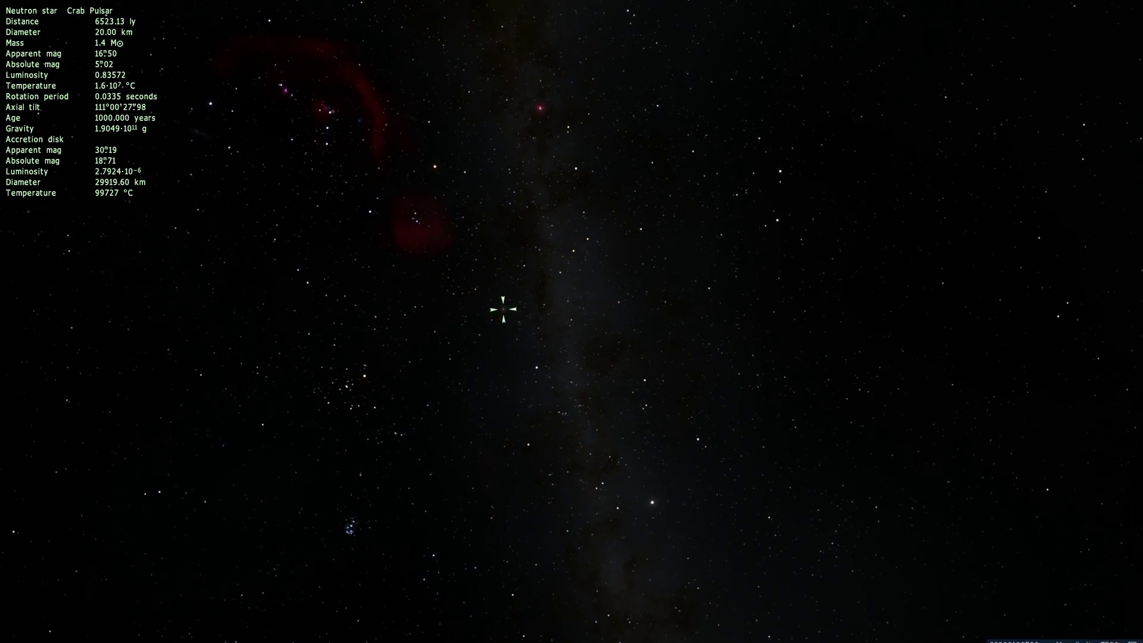
pyautogui.moveTo(1119, 638)
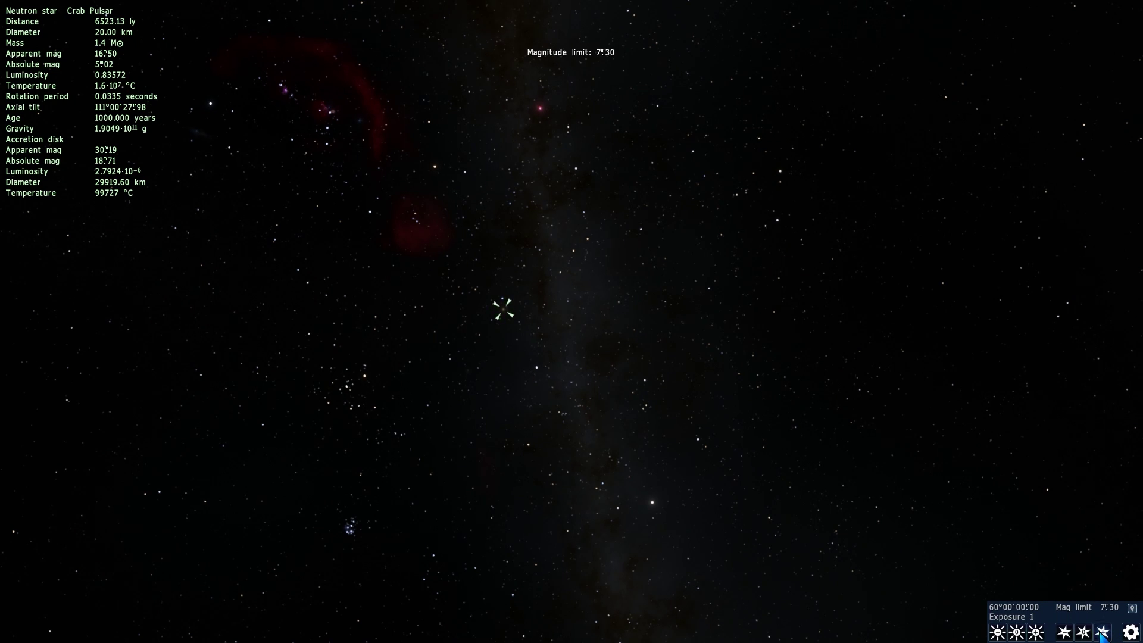
pyautogui.click(1102, 632)
pyautogui.click(1102, 633)
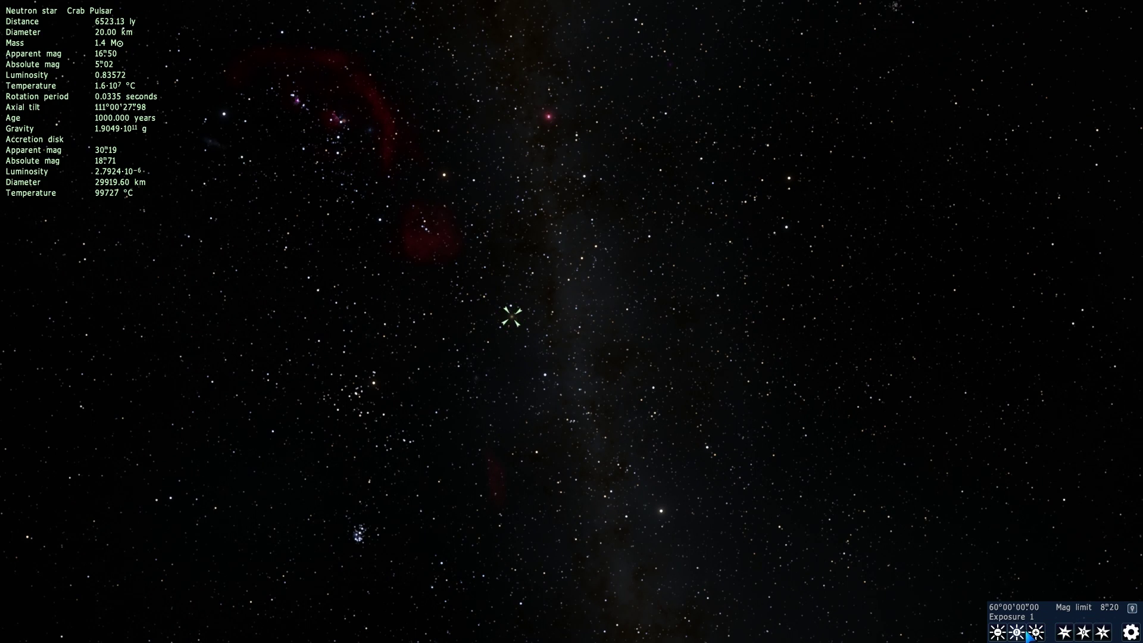
# Increase the exposure to brighten the Milky Way and nebulae, keeping the Crab Pulsar marker in view
pyautogui.click(1016, 633)
pyautogui.moveTo(1137, 638)
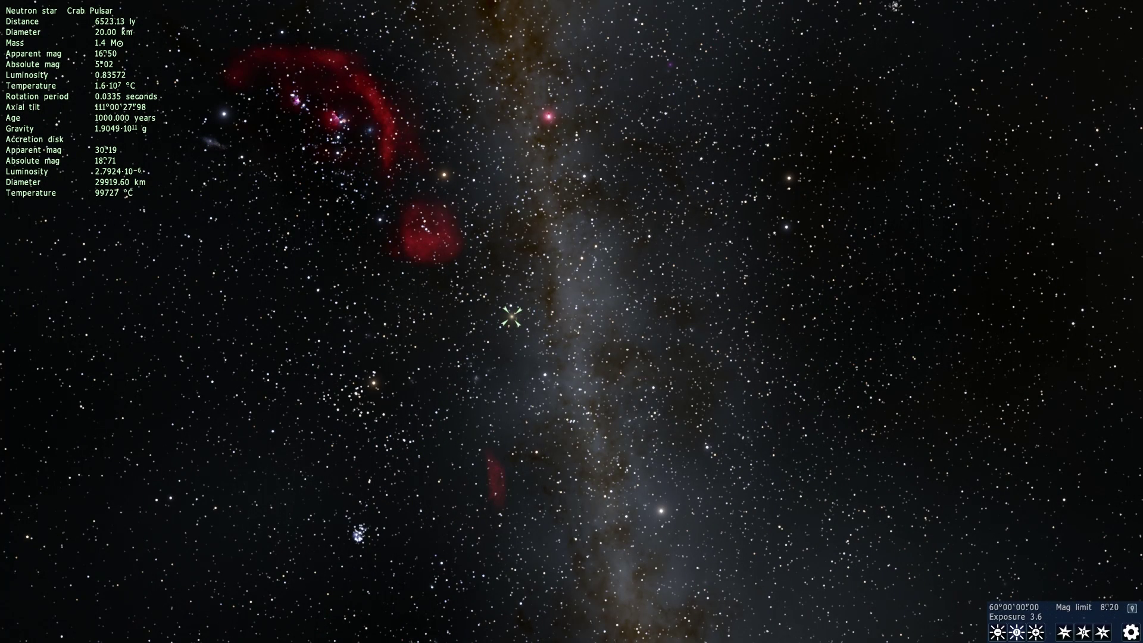
pyautogui.click(1034, 633)
pyautogui.click(1036, 634)
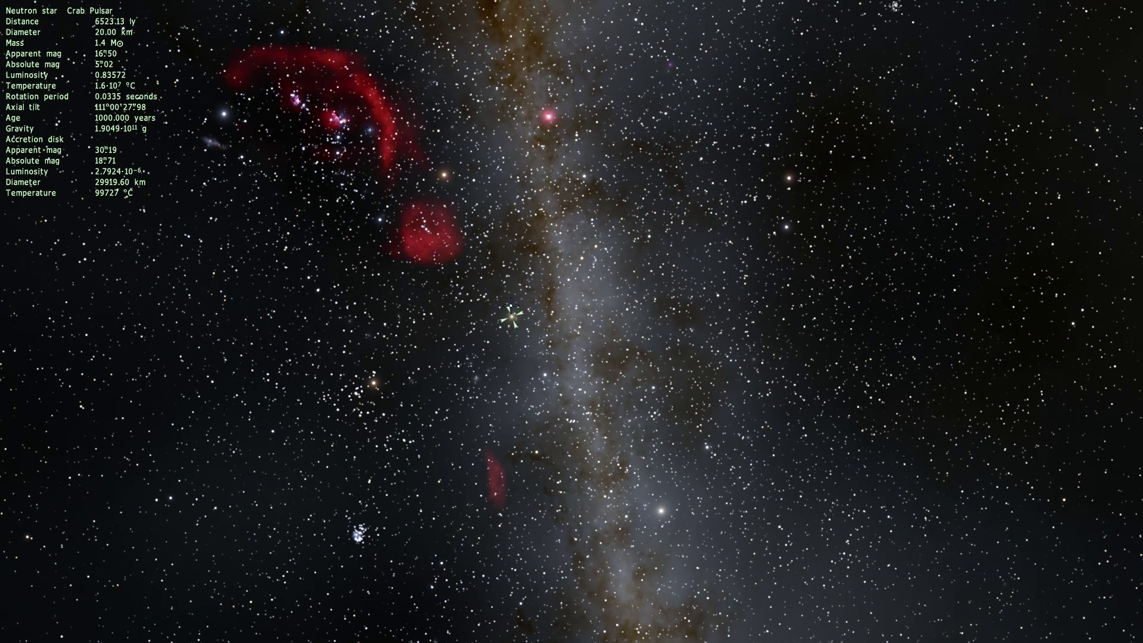
pyautogui.moveTo(510, 305); pyautogui.dragTo(512, 299)
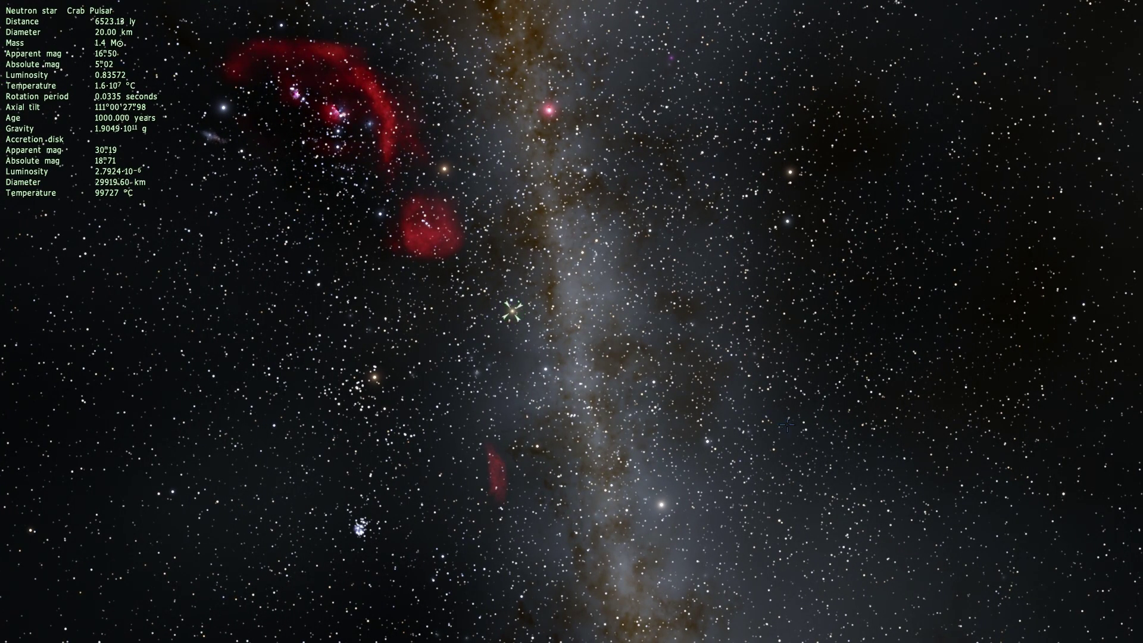
pyautogui.moveTo(787, 423); pyautogui.dragTo(775, 420)
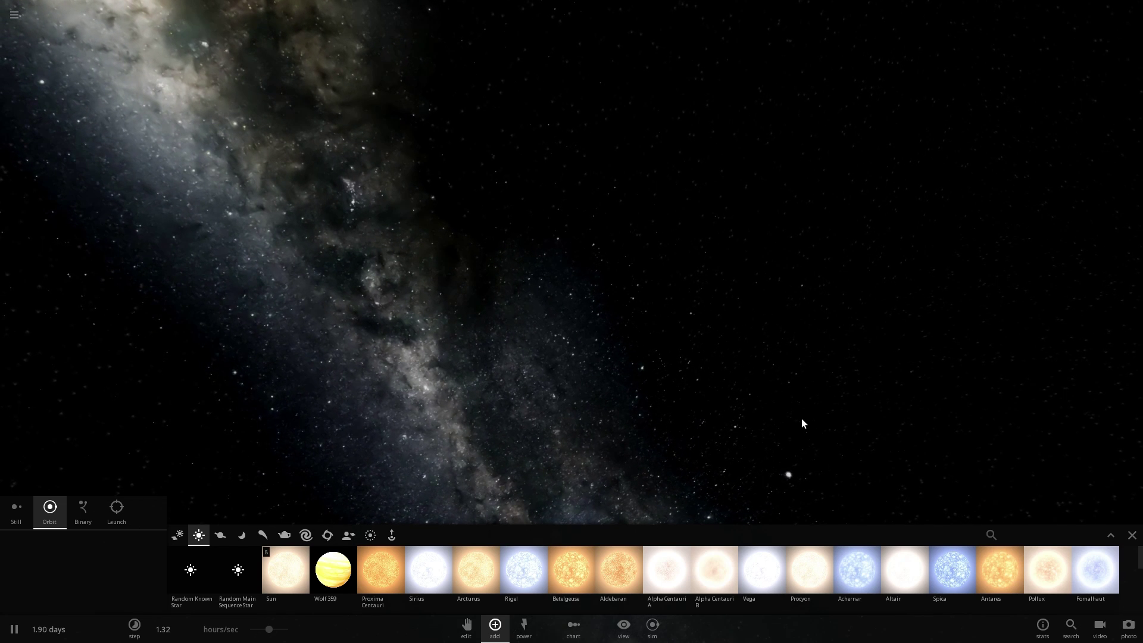
# Switch to Universe Sandbox, compare the catalogue stars and place Spica in empty space
pyautogui.moveTo(858, 560)
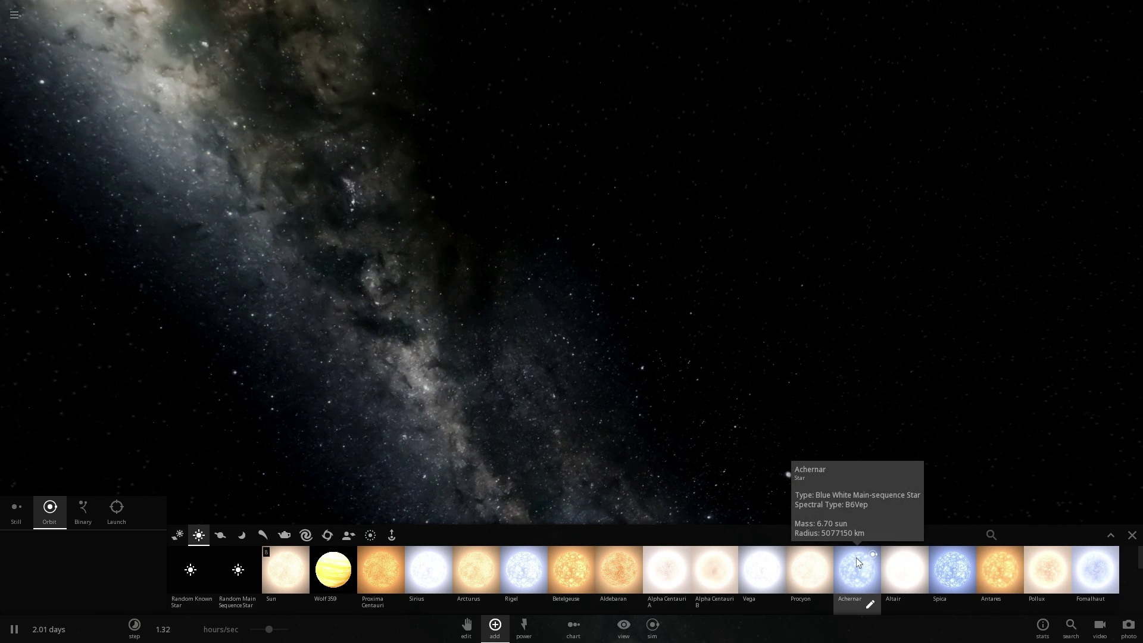
pyautogui.moveTo(896, 559)
pyautogui.moveTo(500, 411); pyautogui.dragTo(537, 457)
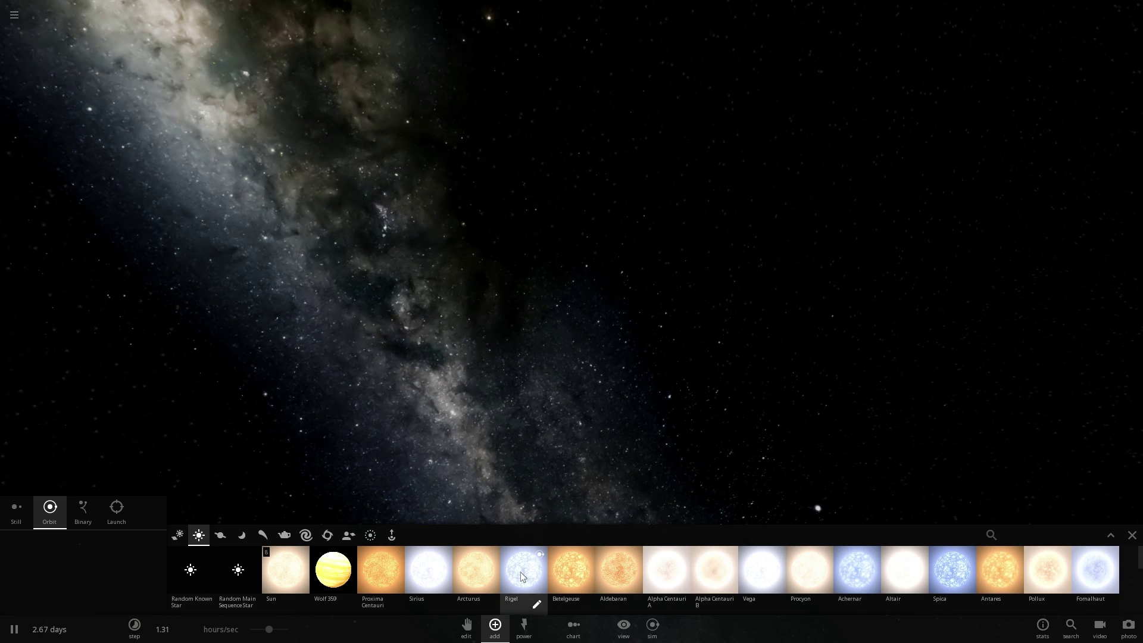
pyautogui.moveTo(456, 578)
pyautogui.moveTo(565, 573)
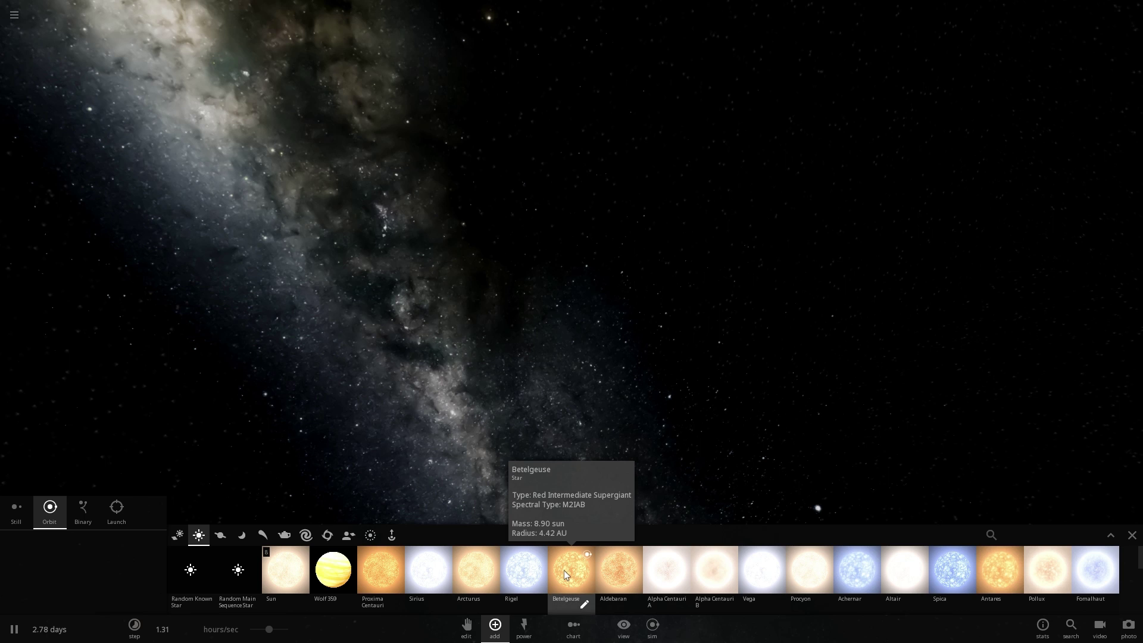
pyautogui.moveTo(954, 576)
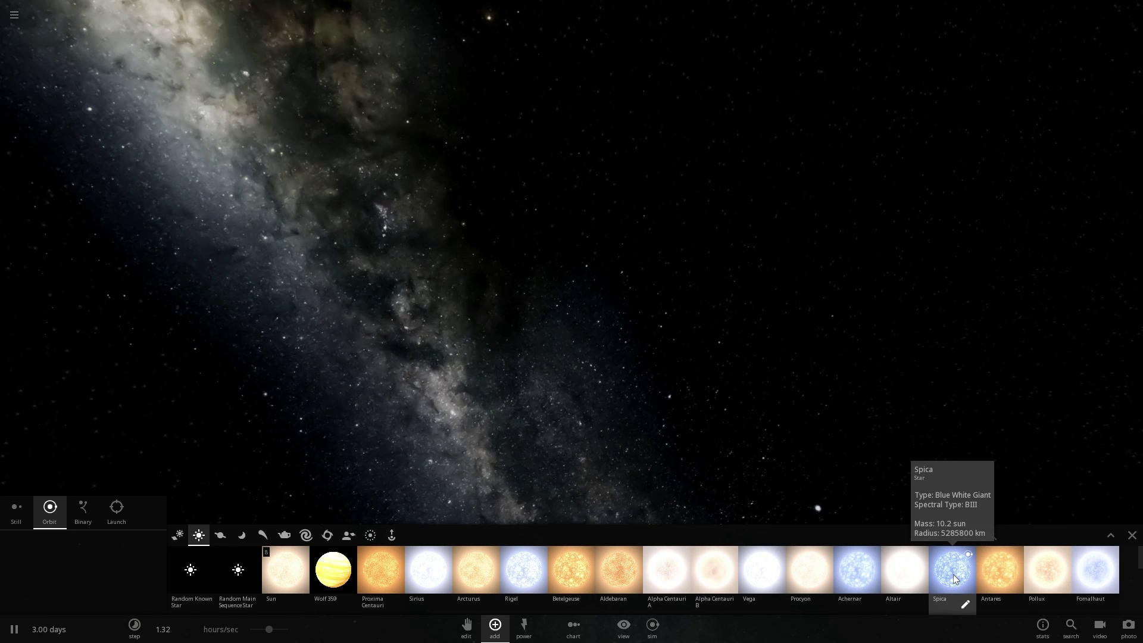
pyautogui.click(954, 579)
pyautogui.click(569, 281)
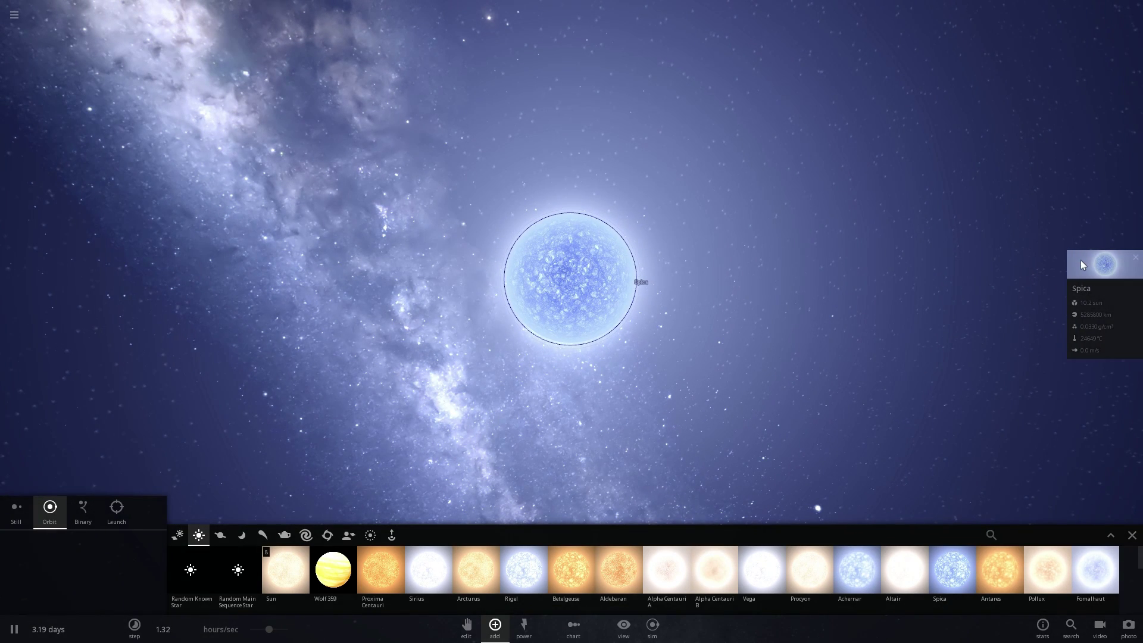
# Open Spica's properties and set its age to 2 G years
pyautogui.click(1080, 259)
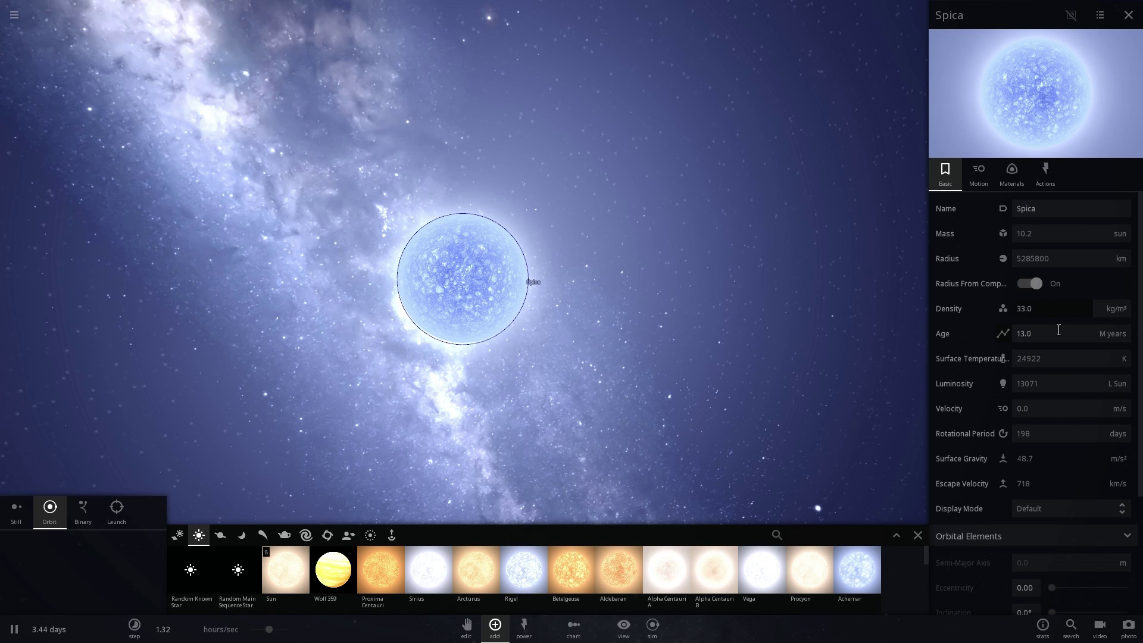
pyautogui.scroll(-5, 748, 300)
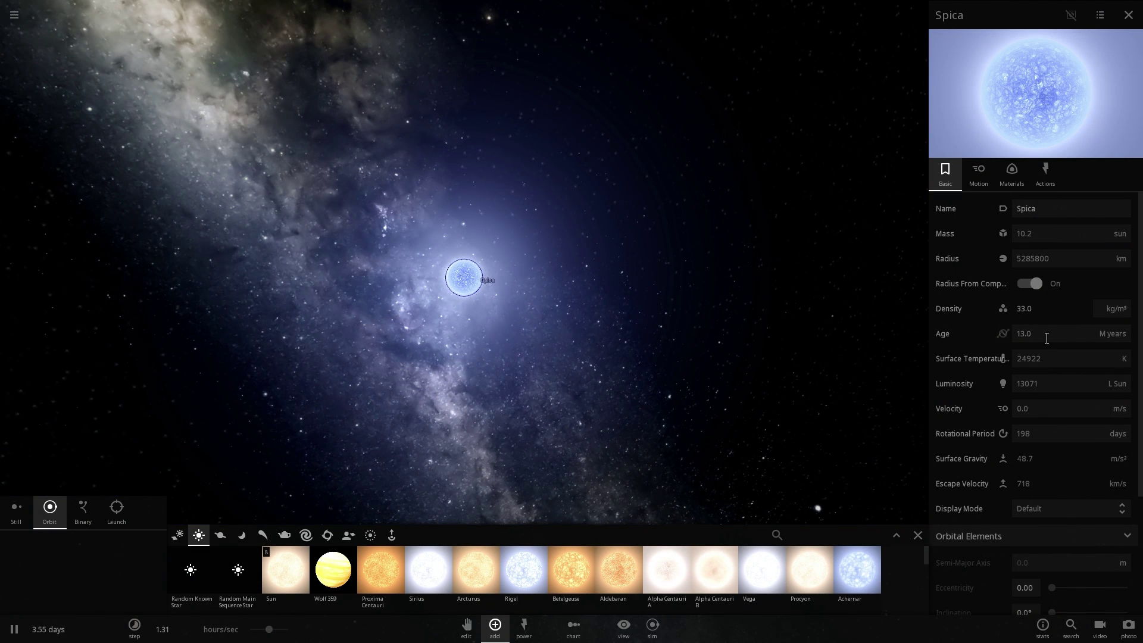
pyautogui.click(1046, 338)
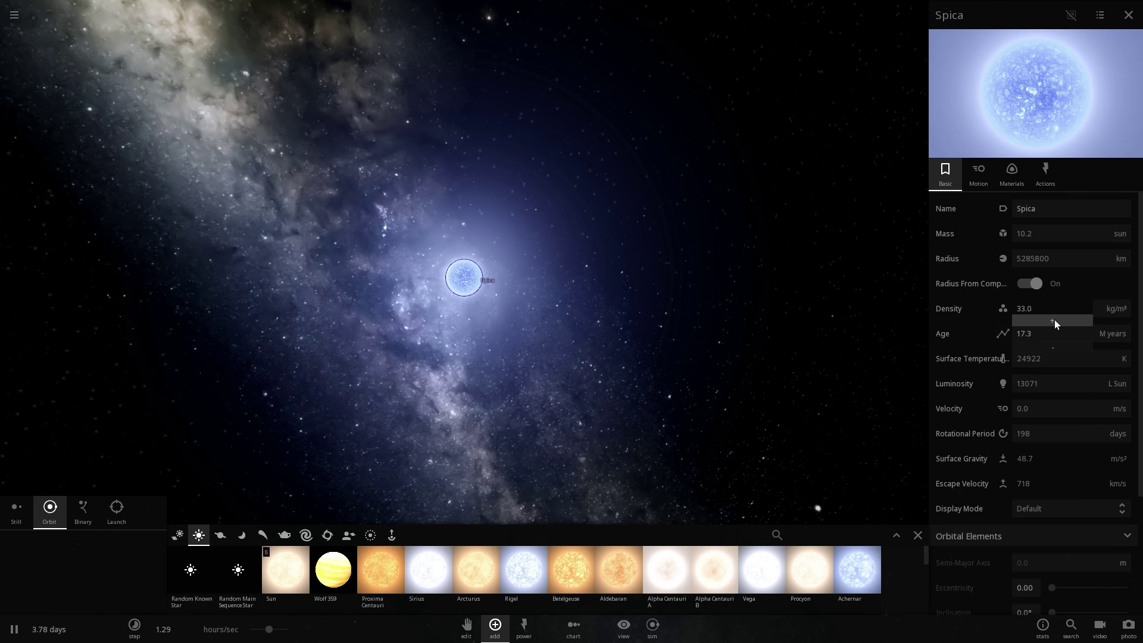
pyautogui.click(1112, 334)
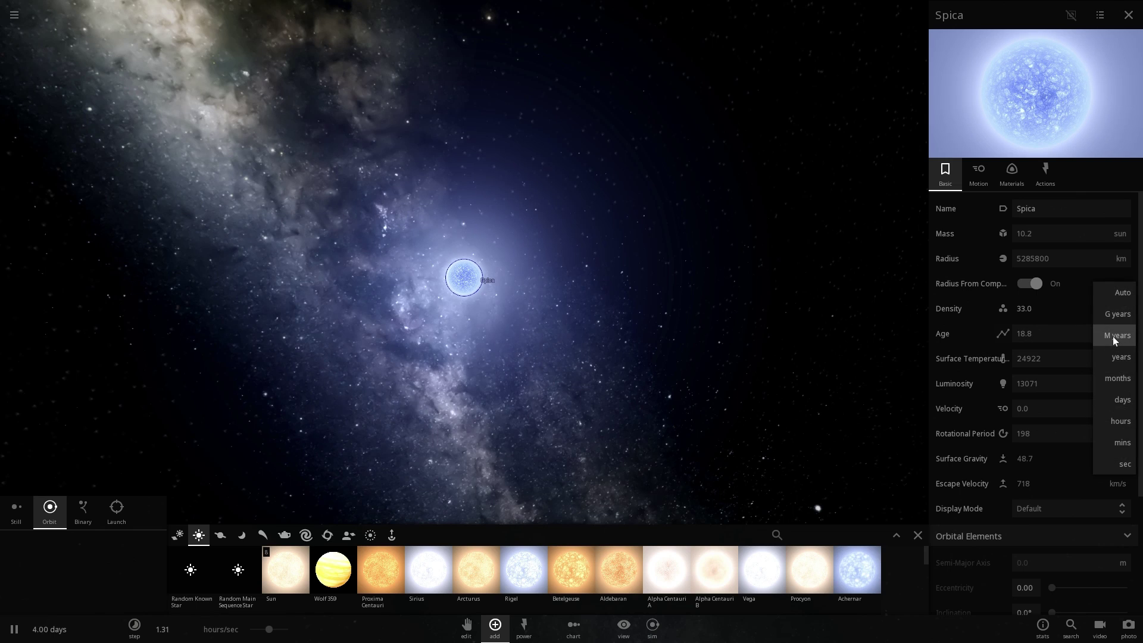
pyautogui.click(1115, 314)
pyautogui.click(1049, 334)
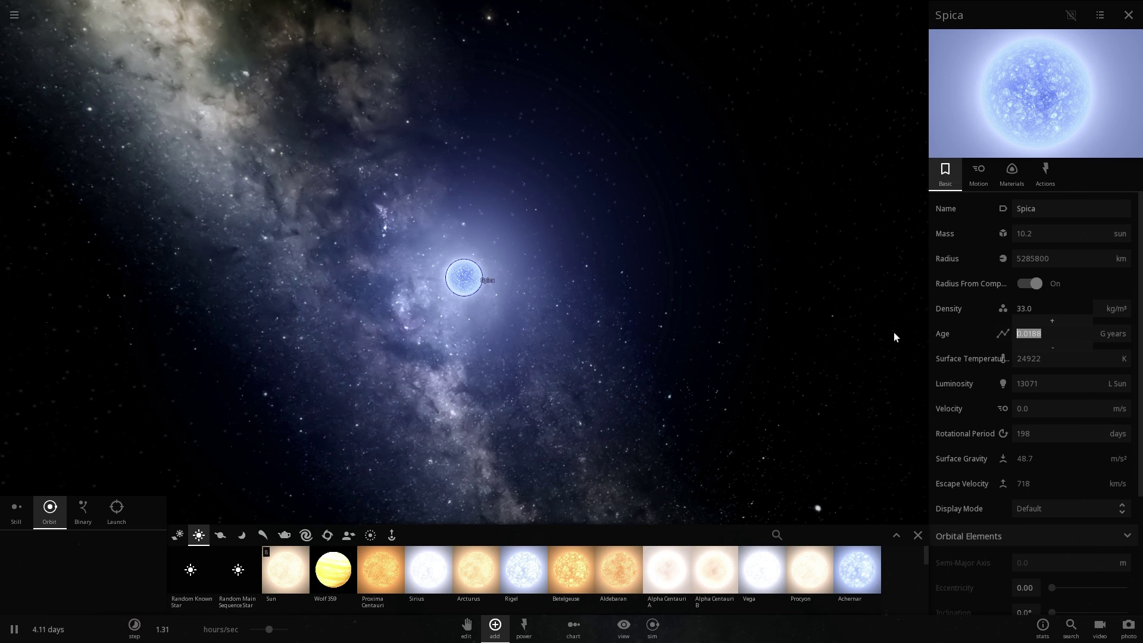
pyautogui.write('2')
pyautogui.press('Return')
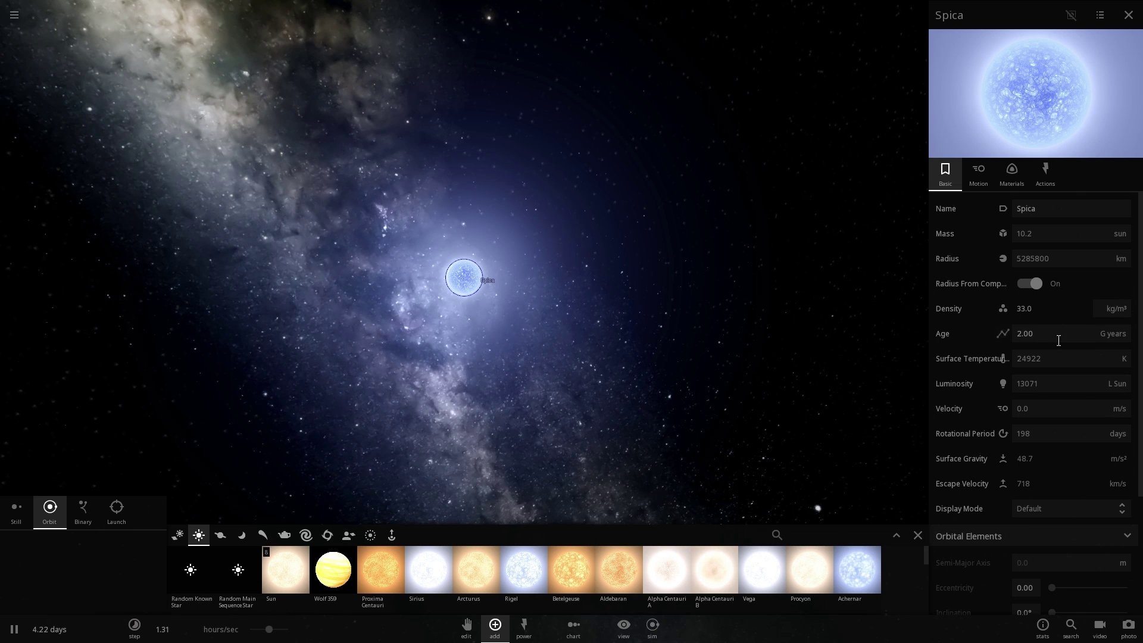
# Turn Spica's radius-from-composition option off and back on, and view the resulting explosion from a distance
pyautogui.click(1033, 286)
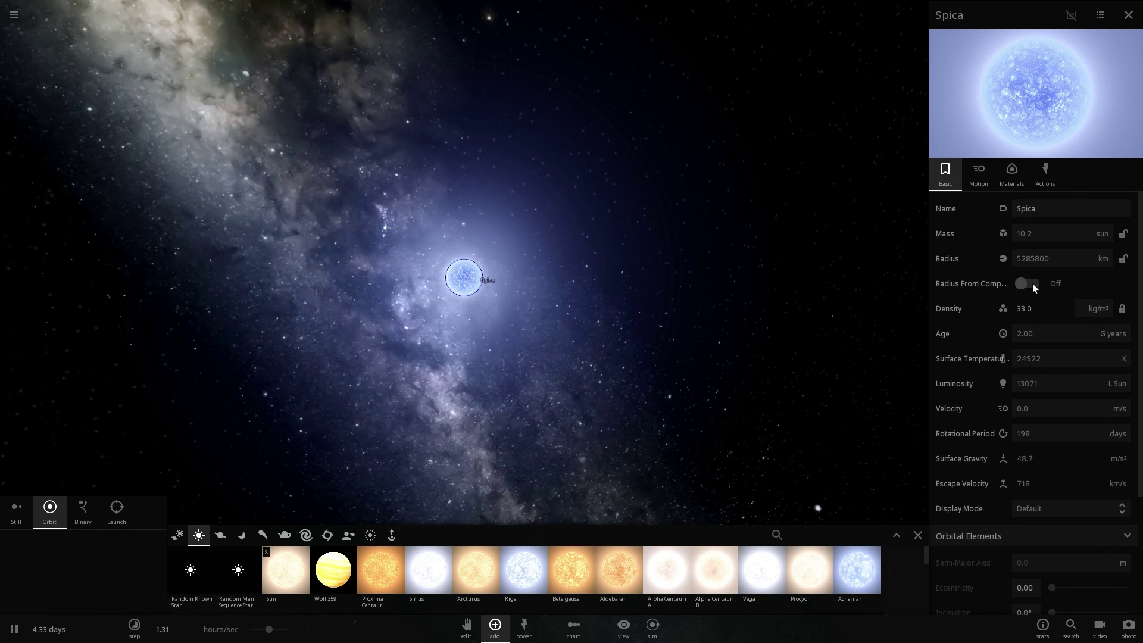
pyautogui.click(1032, 283)
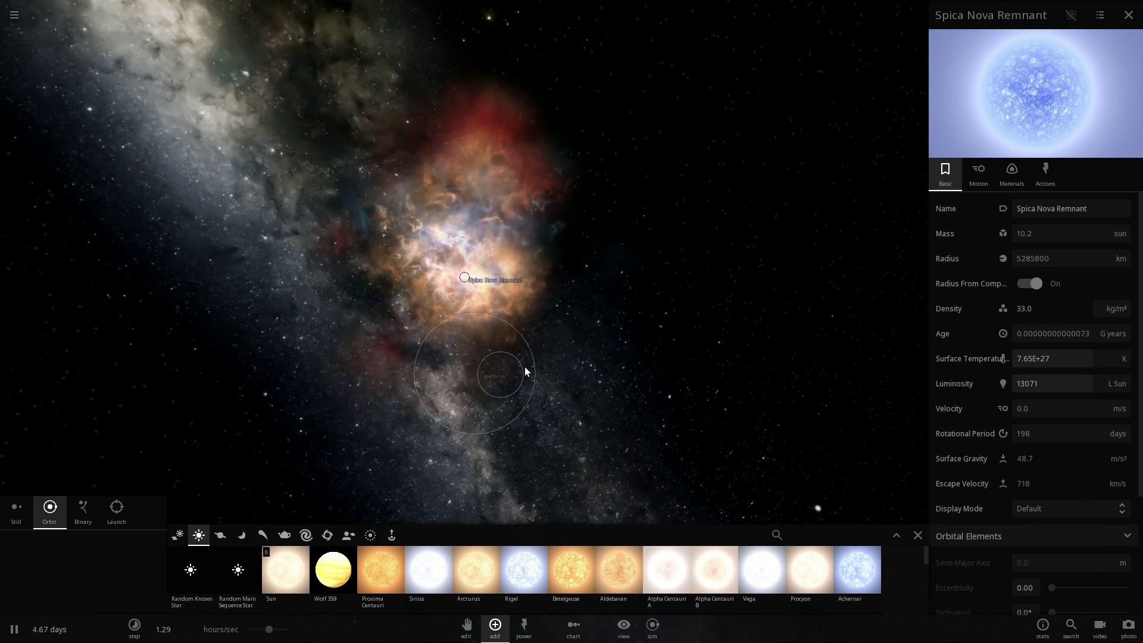
pyautogui.moveTo(524, 367); pyautogui.dragTo(627, 355)
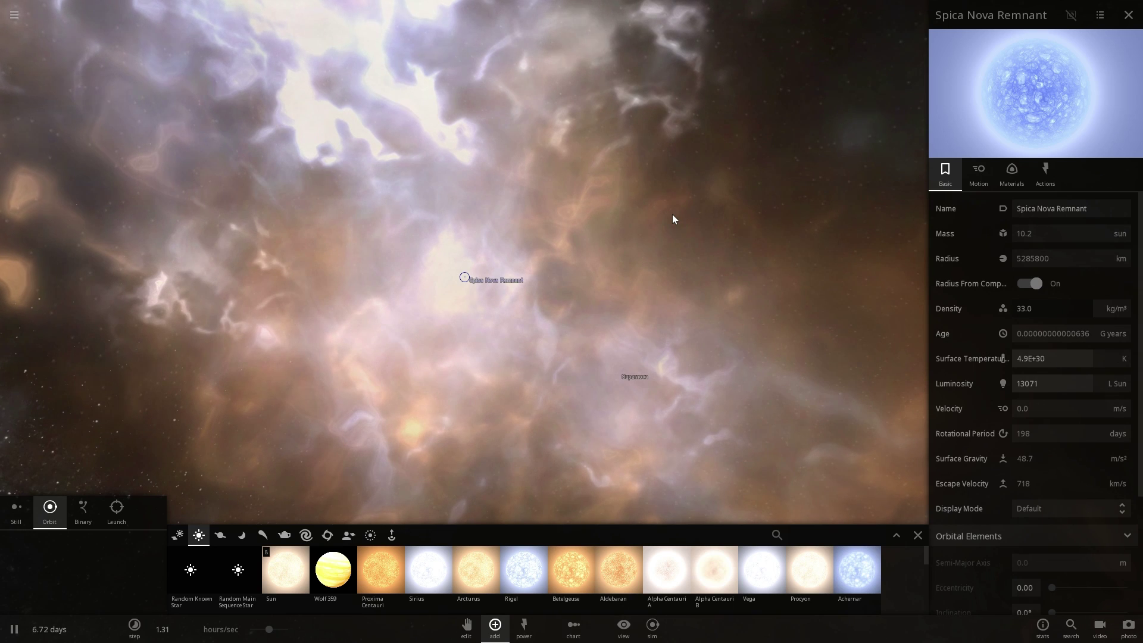
pyautogui.scroll(-5, 568, 296)
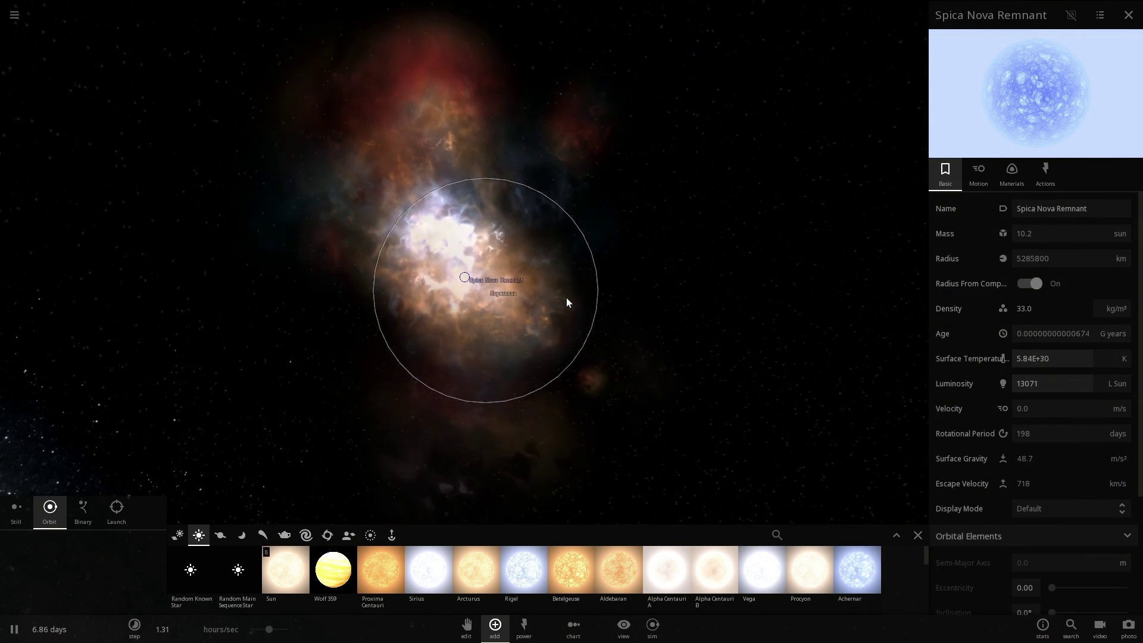
# Speed up the simulation to about 1.88 days/sec and view the expanding Spica remnant from several angles and distances
pyautogui.moveTo(272, 630); pyautogui.dragTo(285, 631)
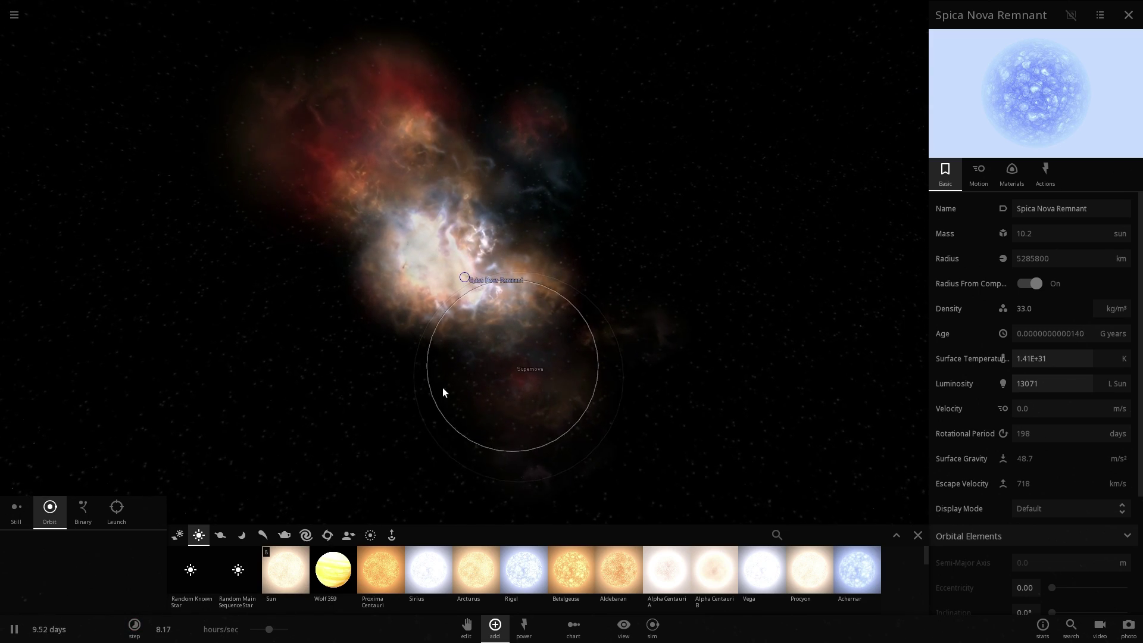
pyautogui.moveTo(555, 278); pyautogui.dragTo(478, 287, button='right')
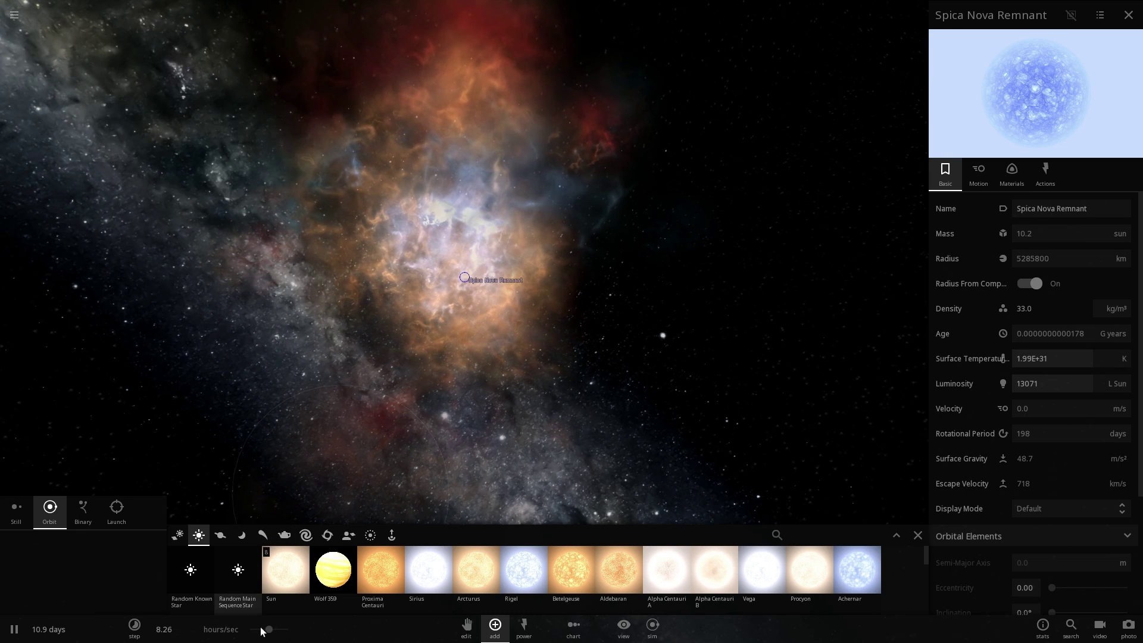
pyautogui.click(134, 625)
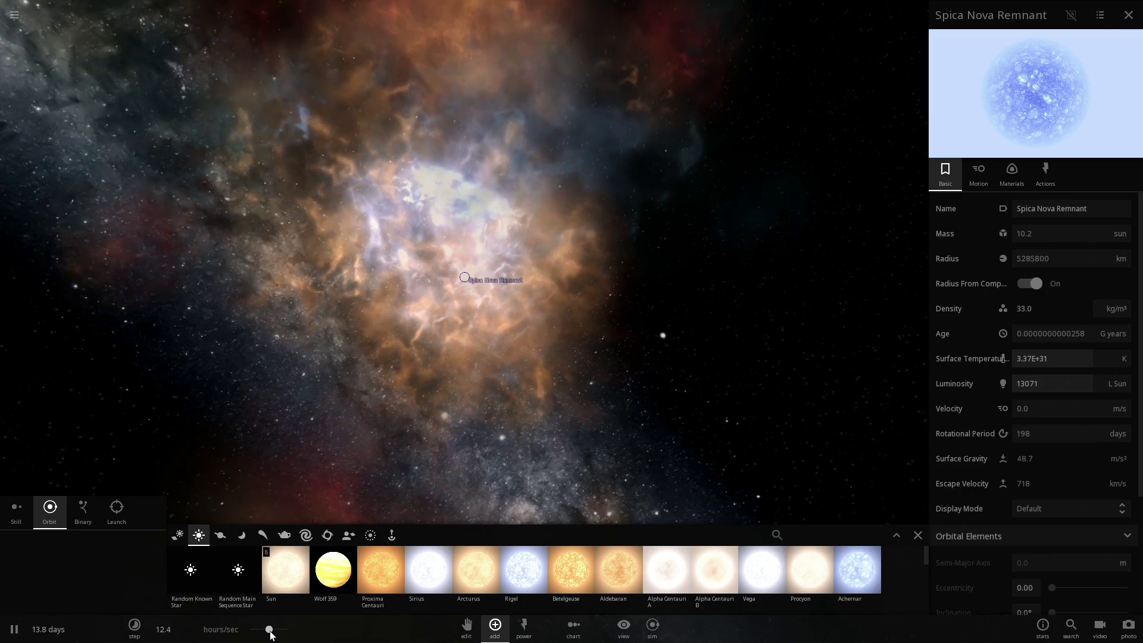
pyautogui.moveTo(270, 630); pyautogui.dragTo(285, 630)
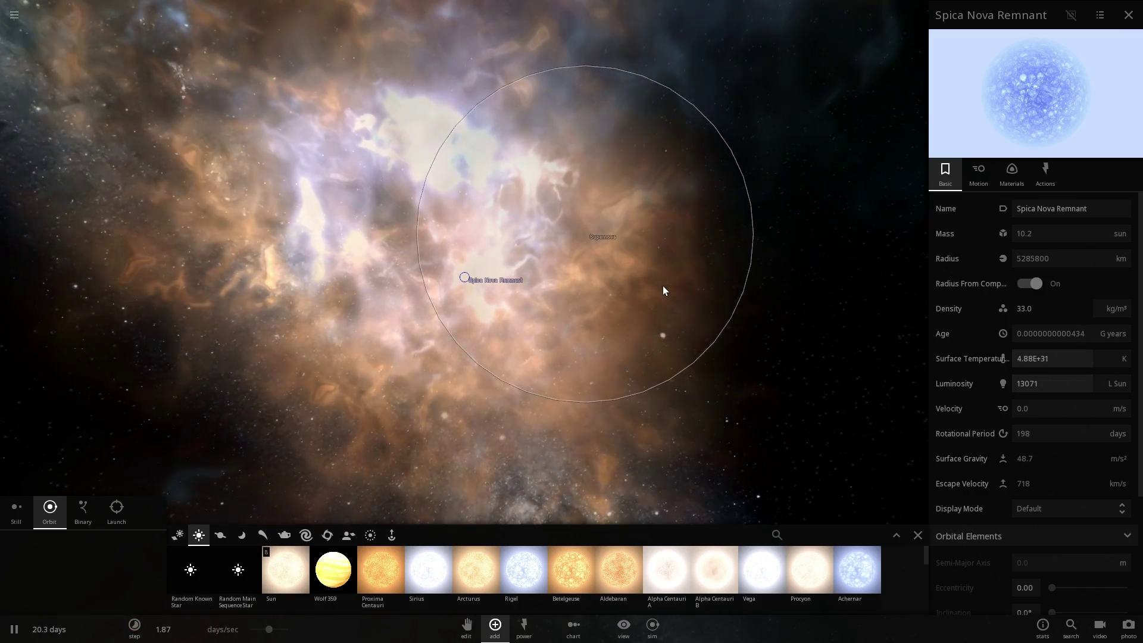
pyautogui.scroll(-5, 567, 262)
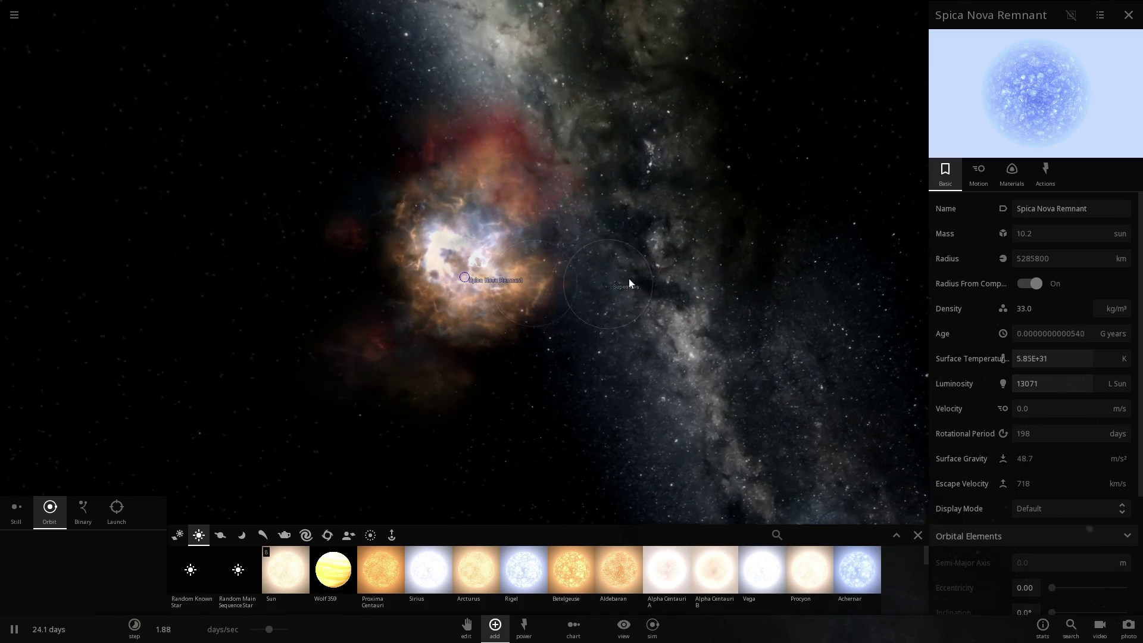
pyautogui.scroll(5, 628, 278)
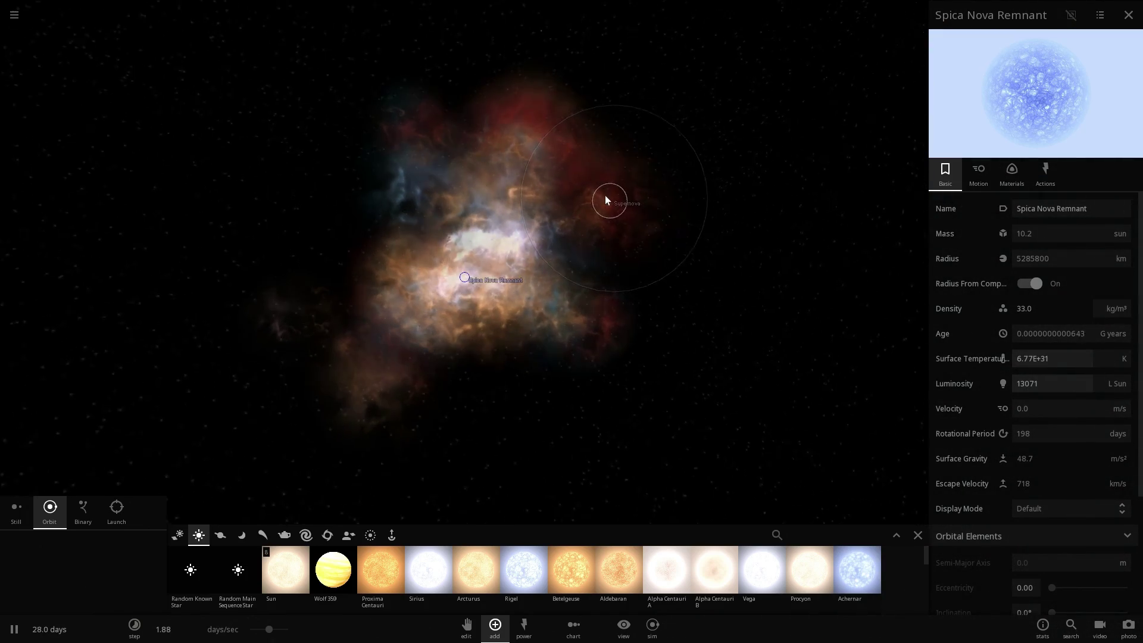
pyautogui.click(613, 194)
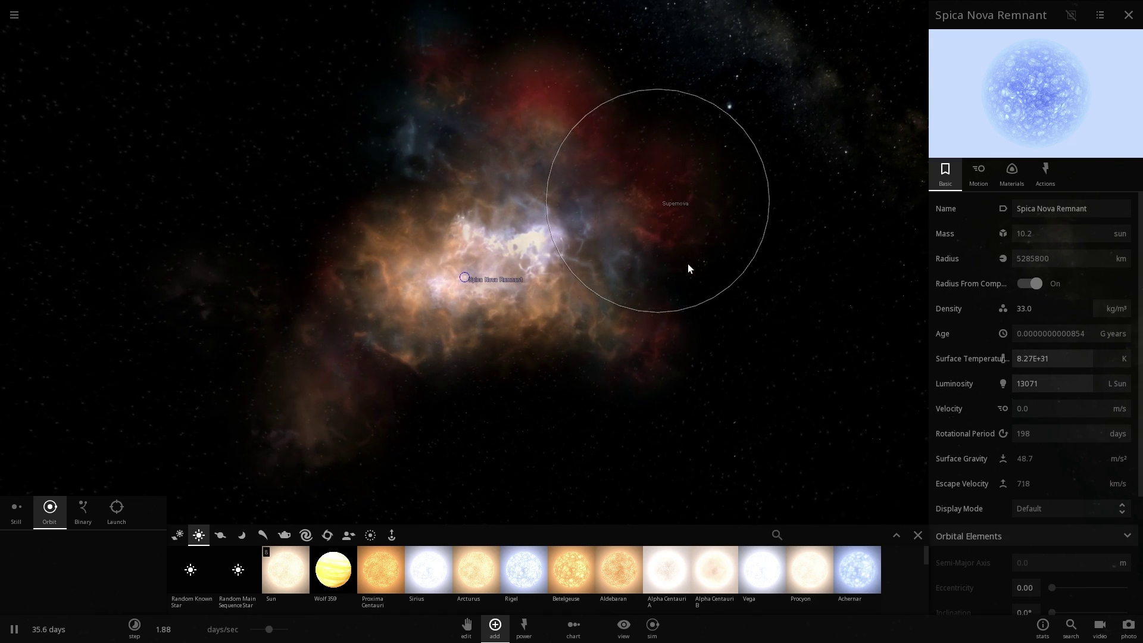
# Start a new empty simulation and place Betelgeuse from the star catalogue in the middle of space
pyautogui.click(14, 17)
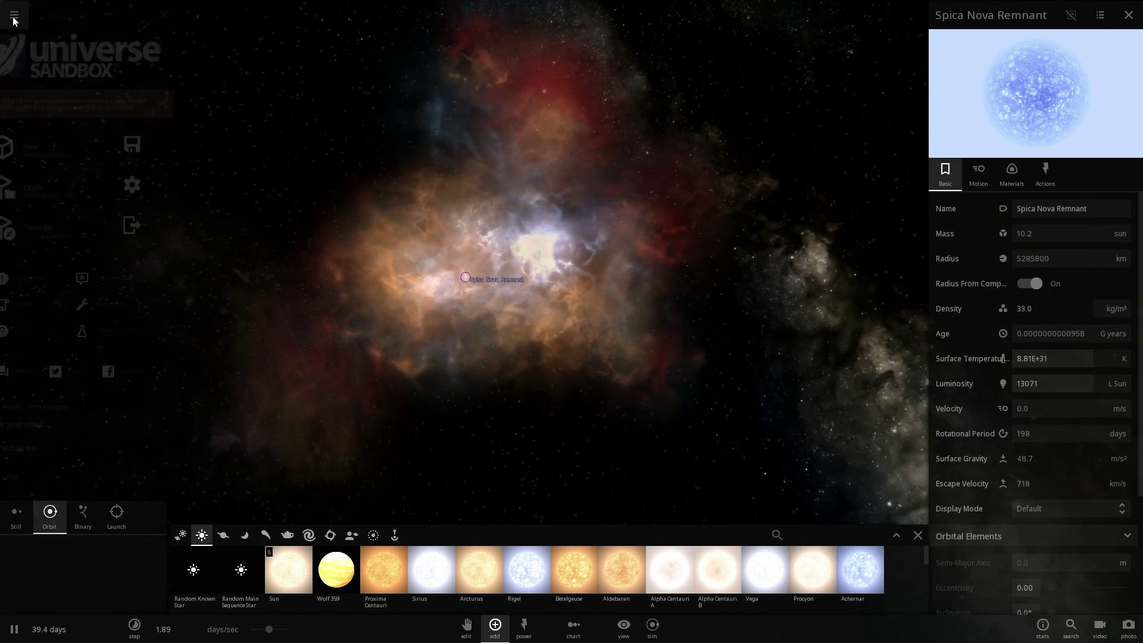
pyautogui.click(56, 153)
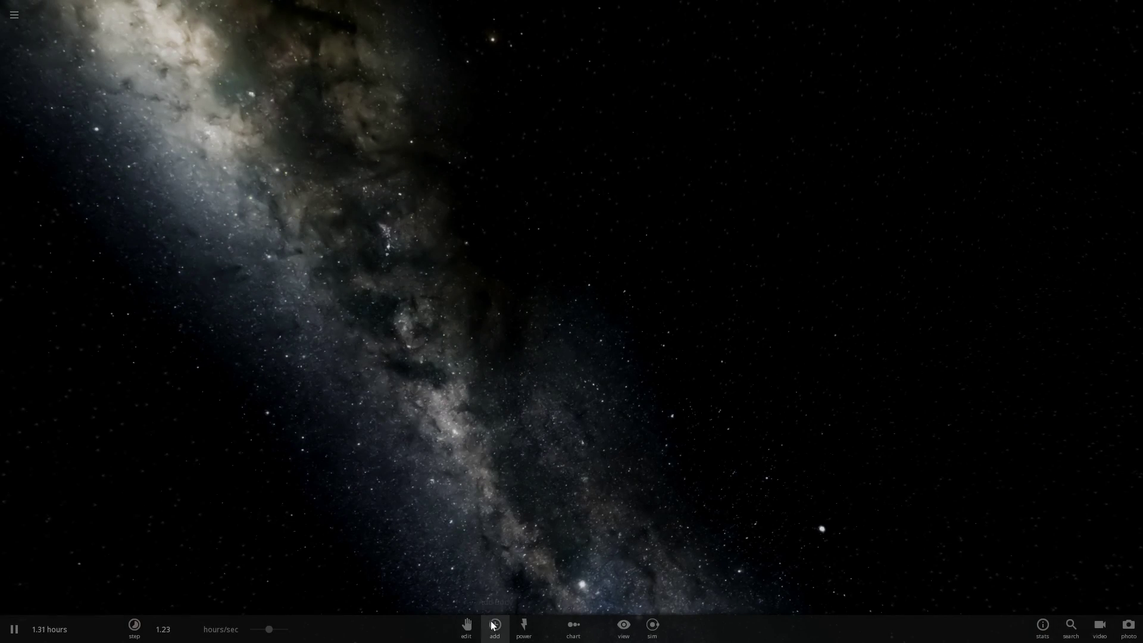
pyautogui.click(494, 625)
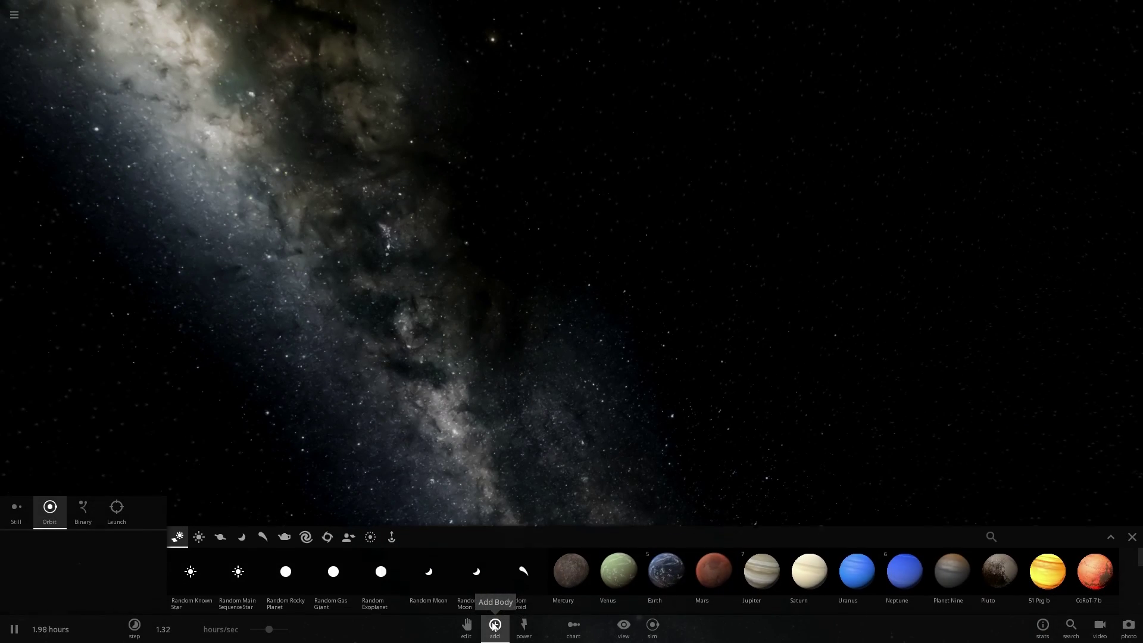
pyautogui.click(202, 541)
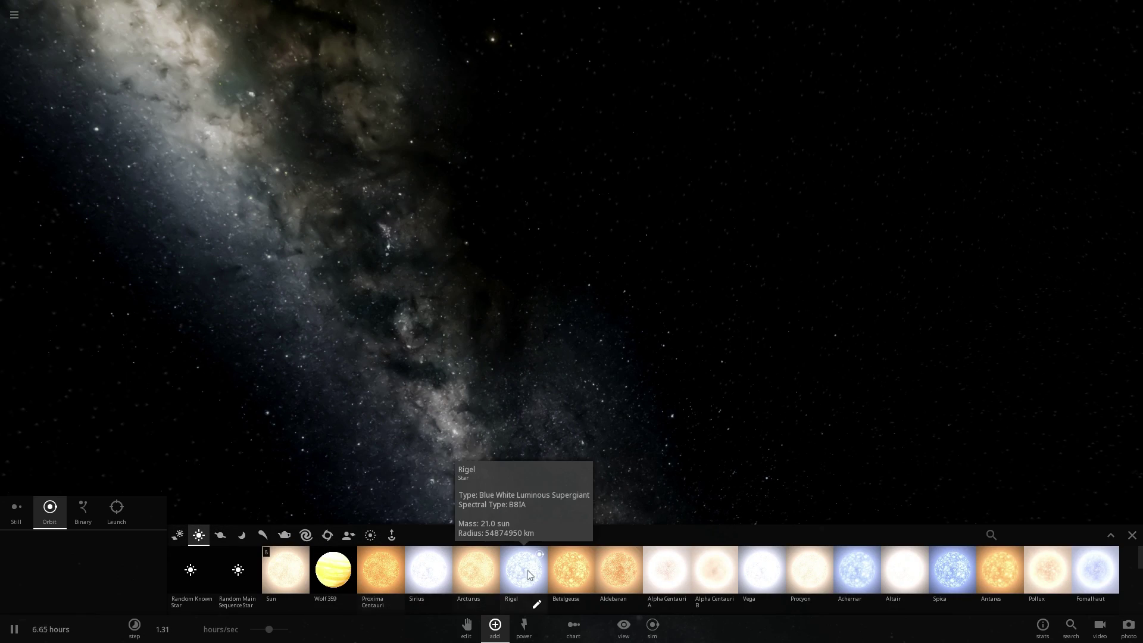
pyautogui.click(562, 562)
pyautogui.click(535, 251)
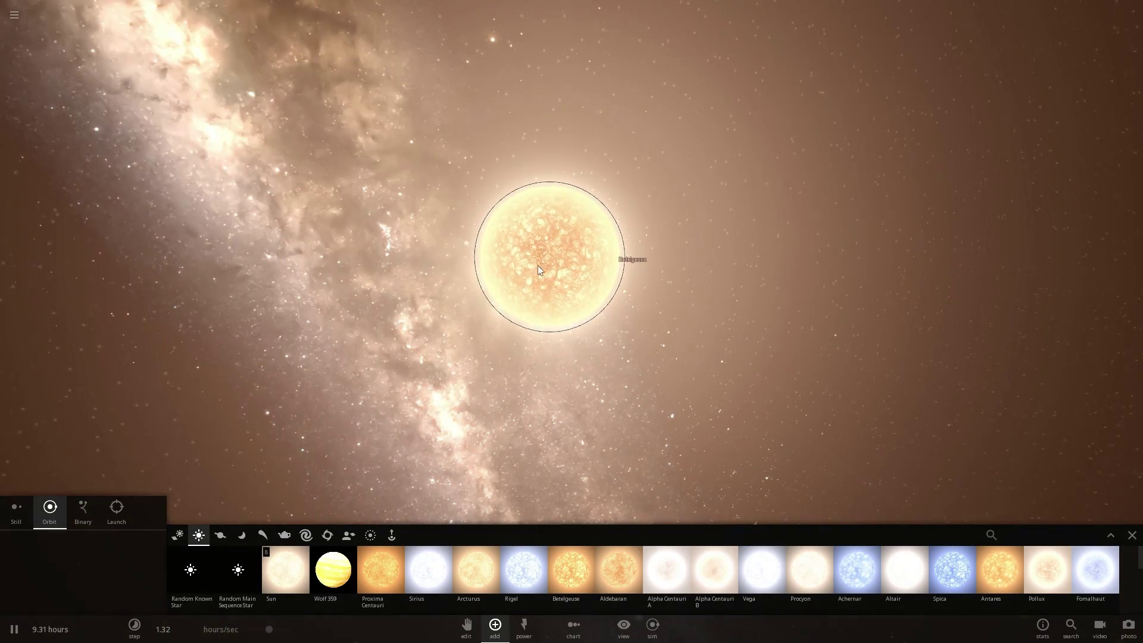
pyautogui.scroll(-5, 538, 265)
pyautogui.click(563, 281)
pyautogui.scroll(-2, 563, 281)
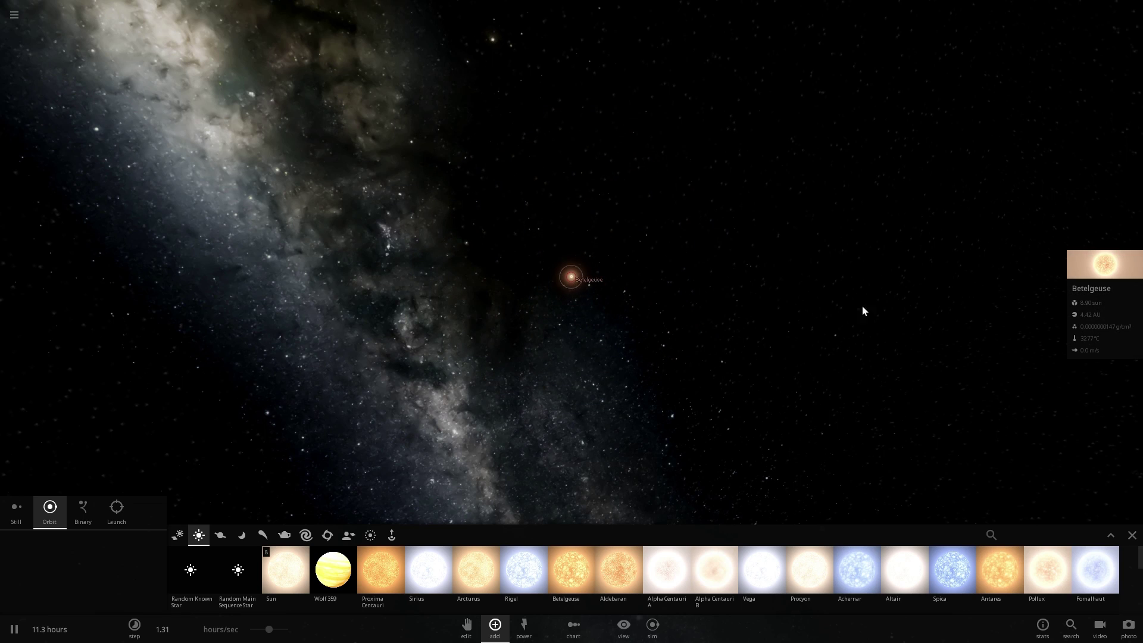
# Open Betelgeuse's properties and set its age to 10000 M years
pyautogui.click(1090, 273)
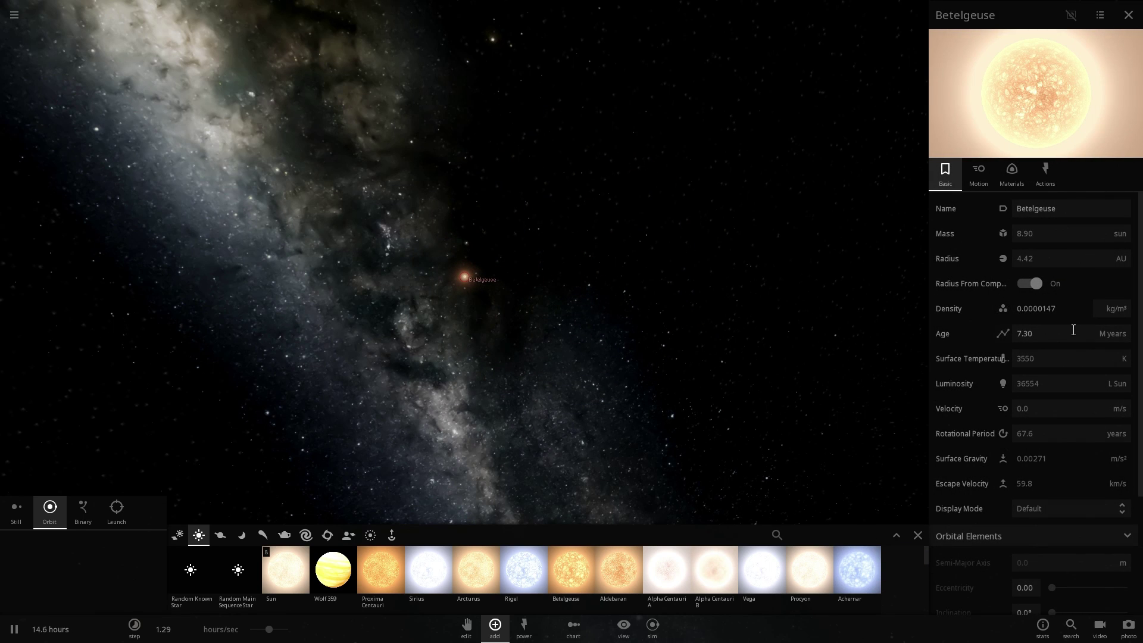
pyautogui.moveTo(1063, 331)
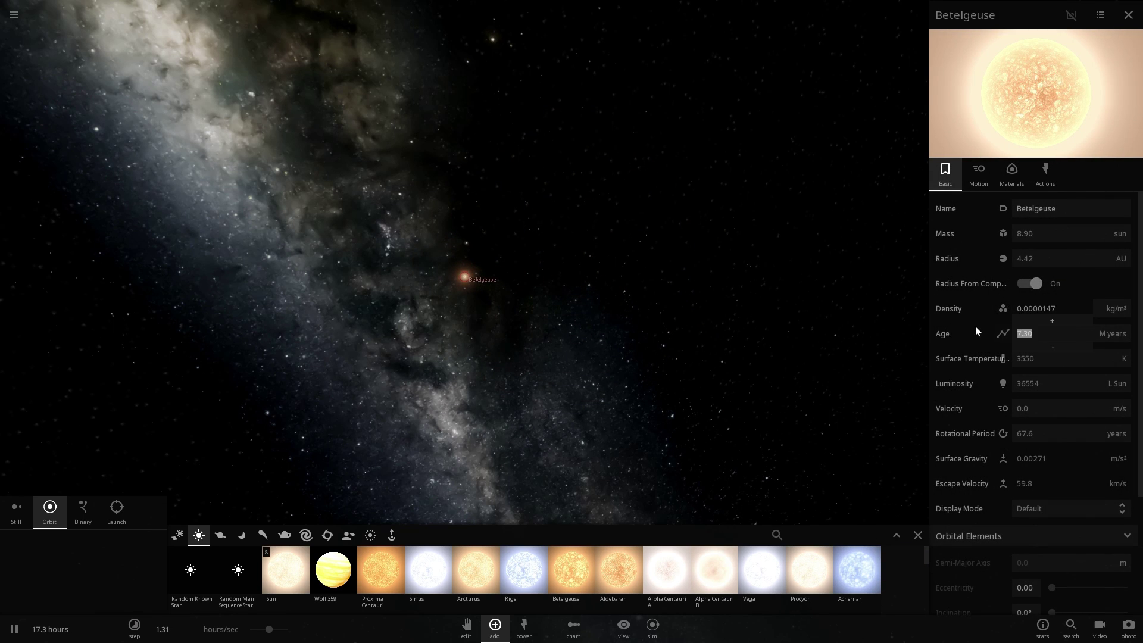
pyautogui.write('10000')
pyautogui.press('Return')
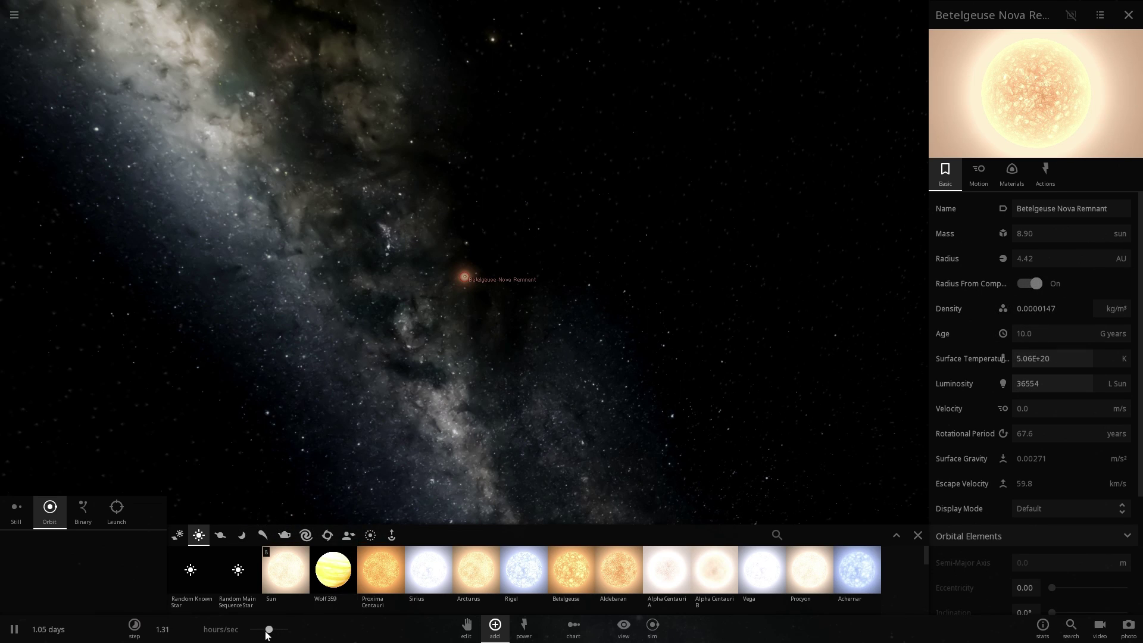
# Speed up the simulation to about 19.6 hours/sec, inspect the growing Betelgeuse remnant up close, and pause the simulation
pyautogui.moveTo(267, 630); pyautogui.dragTo(277, 634)
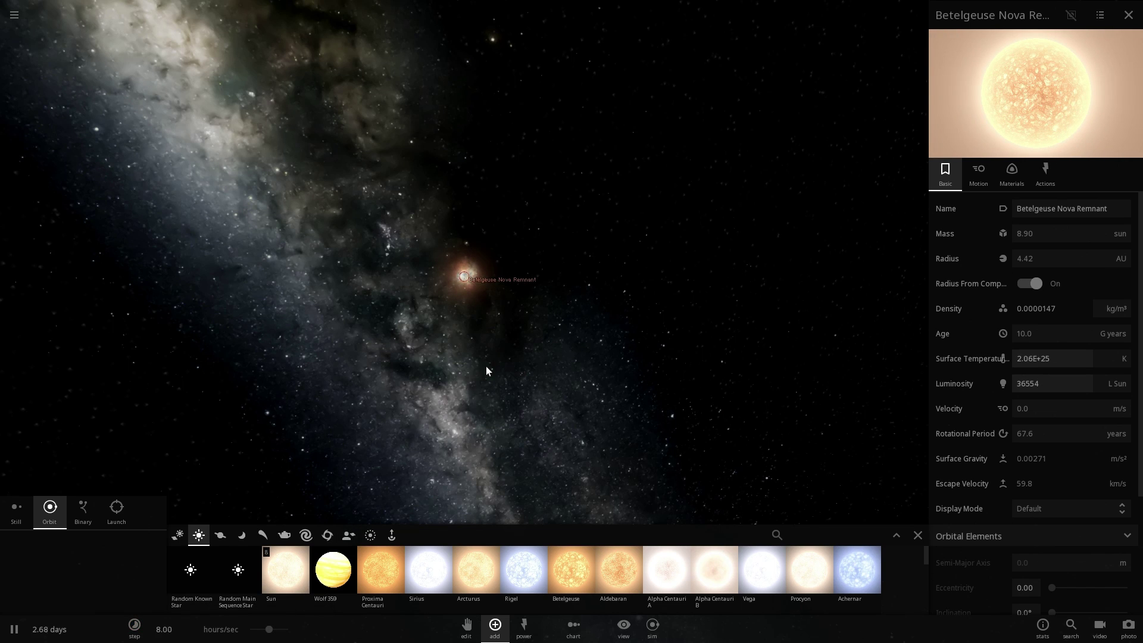
pyautogui.moveTo(271, 629); pyautogui.dragTo(285, 617)
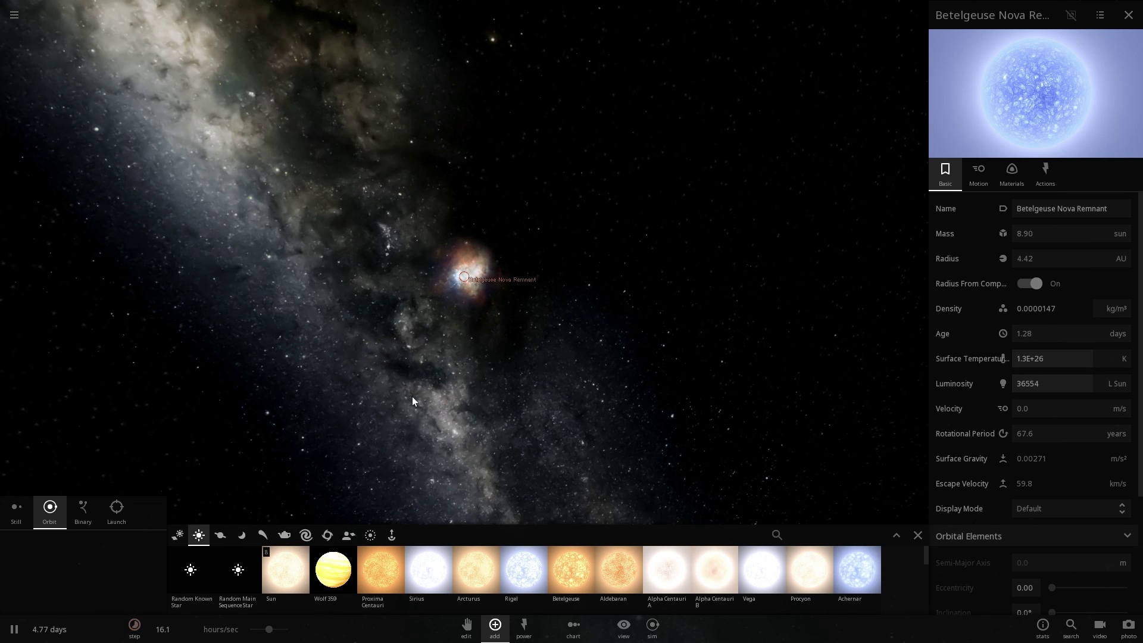
pyautogui.click(539, 368)
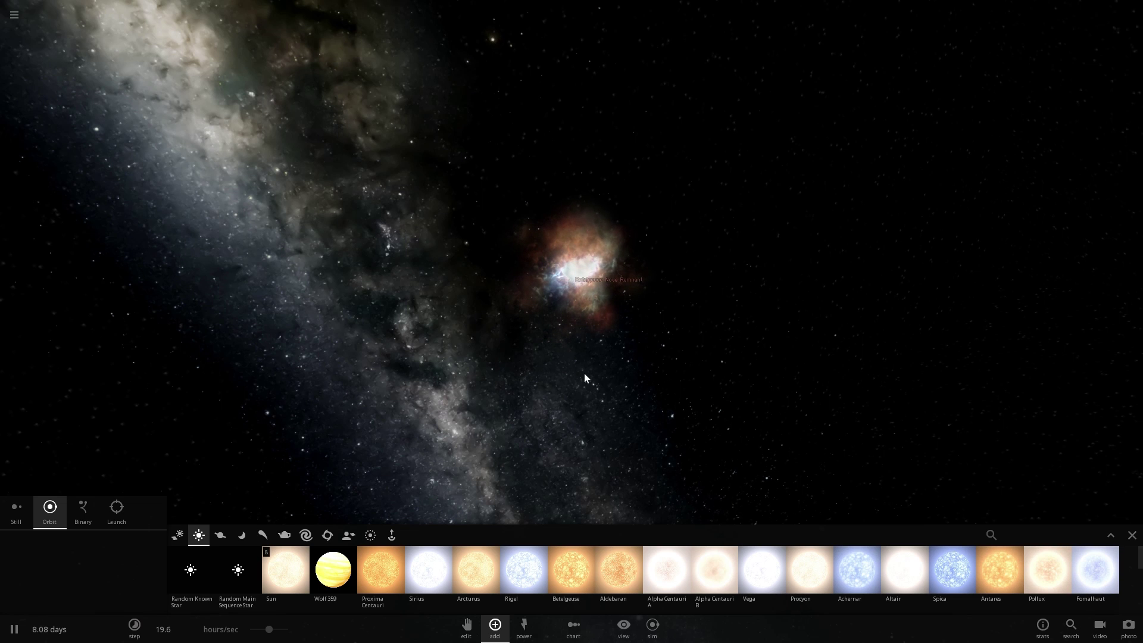
pyautogui.moveTo(584, 373); pyautogui.dragTo(466, 377, button='right')
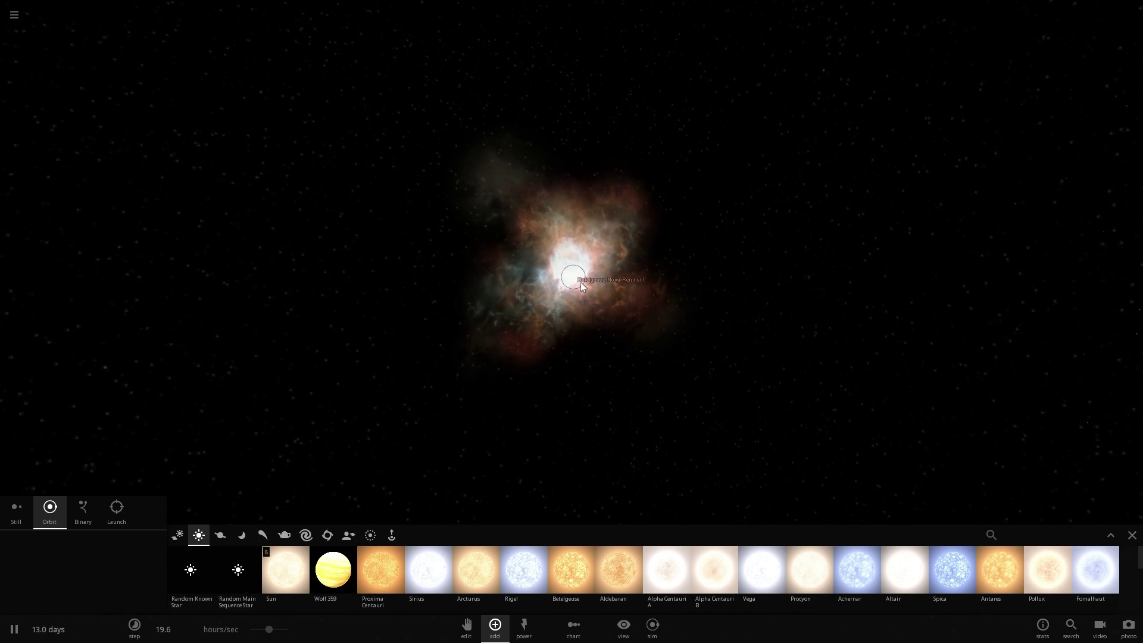
pyautogui.moveTo(581, 282)
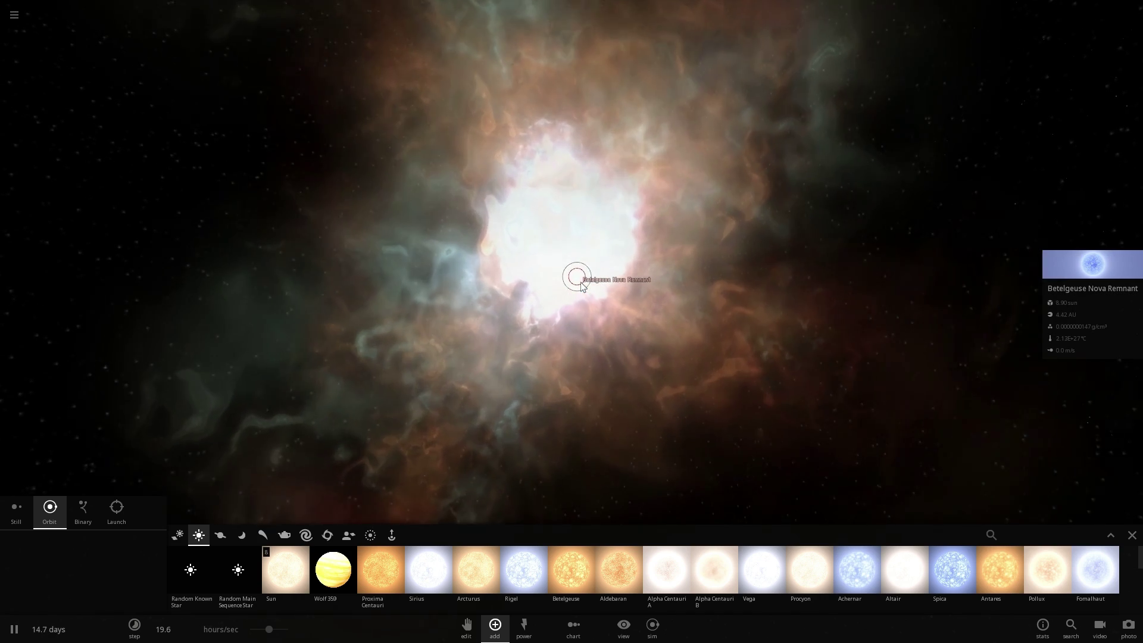
pyautogui.press('space')
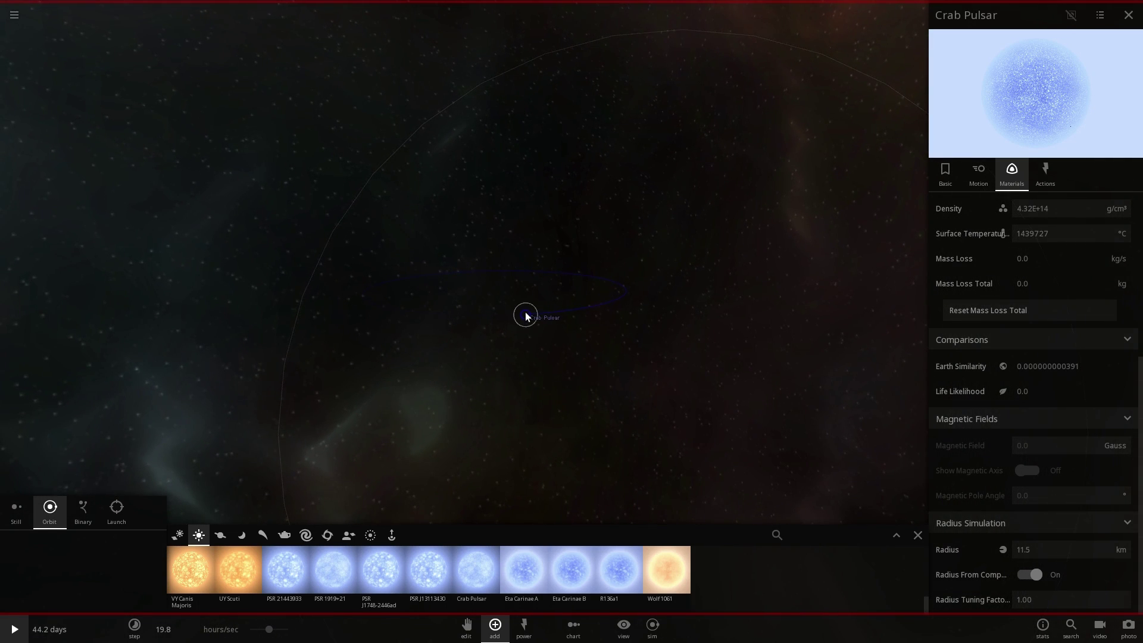
# Inspect the Crab Pulsar up close and from afar inside the supernova cloud, and resume the simulation
pyautogui.scroll(-3, 526, 316)
pyautogui.scroll(5, 464, 283)
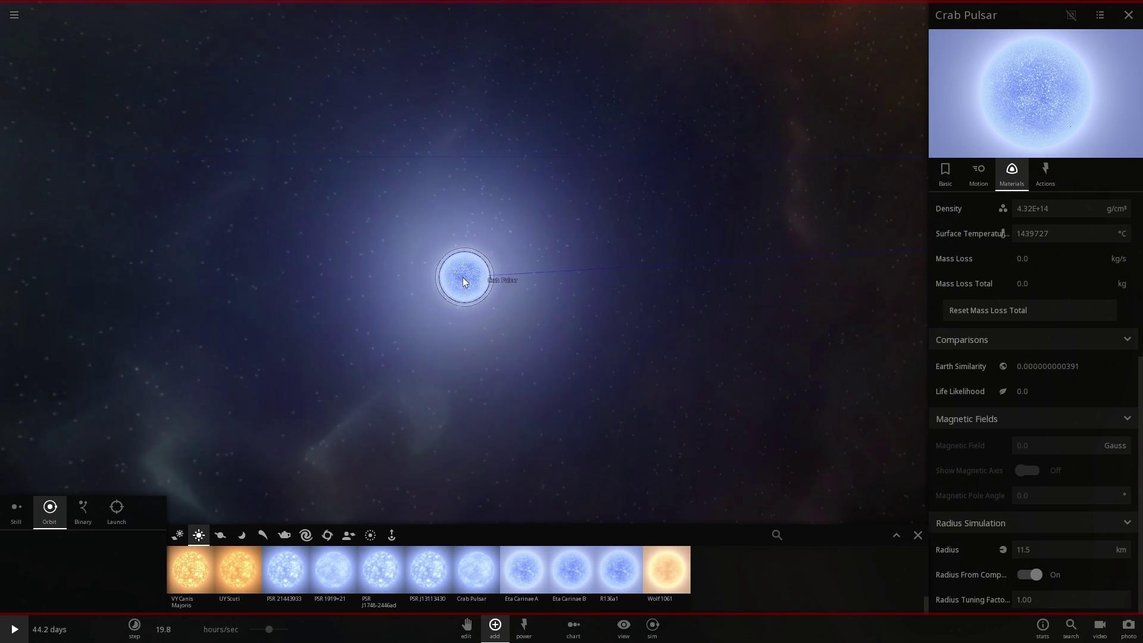
pyautogui.scroll(-5, 464, 282)
pyautogui.press('space')
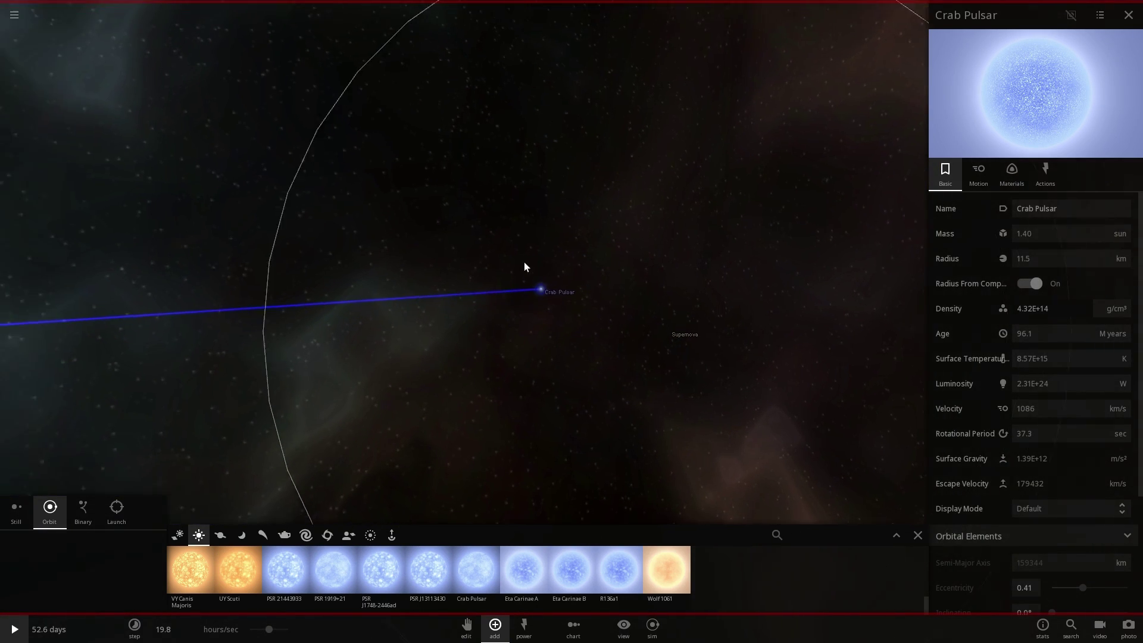
# Compare the properties of the Supernova cloud and the Crab Pulsar, and examine the pulsar within the nebula from several sides
pyautogui.click(523, 266)
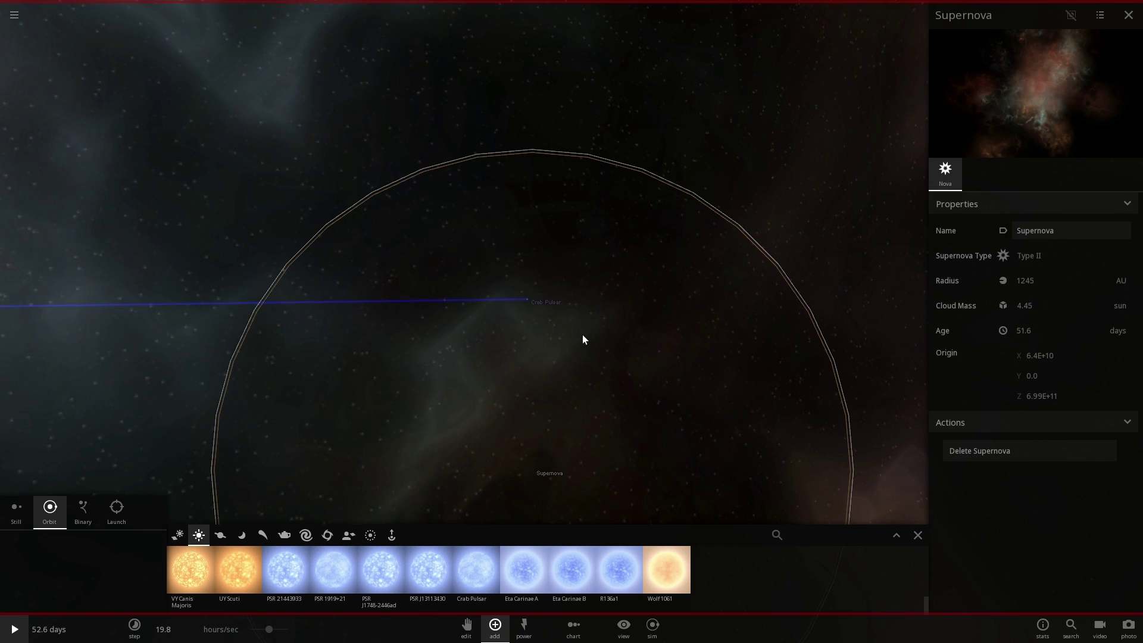
pyautogui.moveTo(570, 331); pyautogui.dragTo(607, 273, button='right')
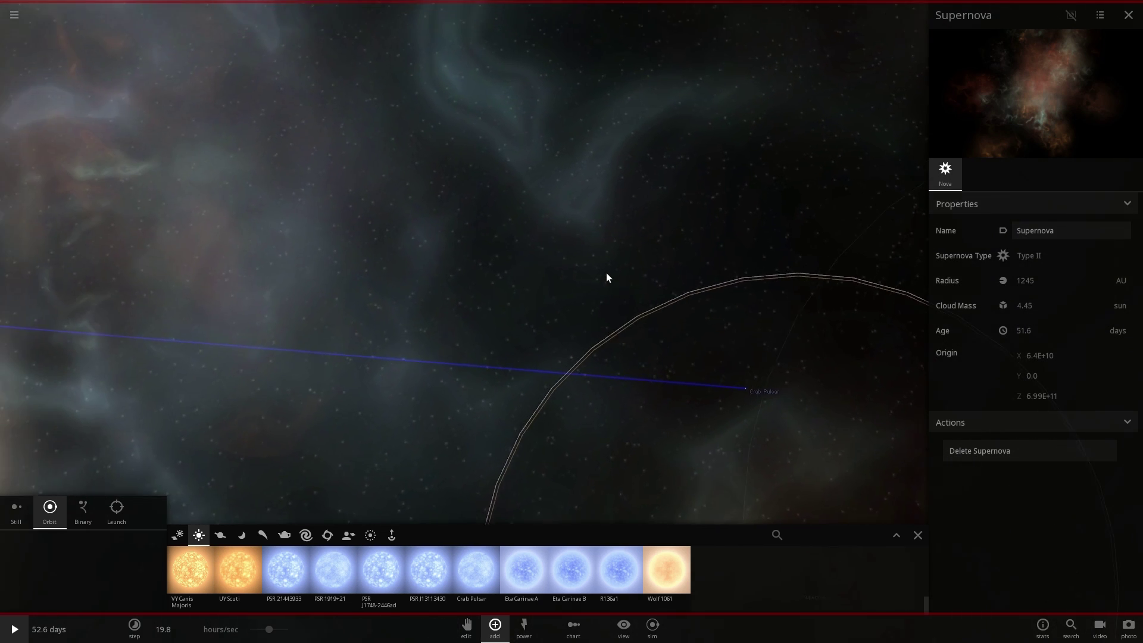
pyautogui.moveTo(607, 278); pyautogui.dragTo(575, 313)
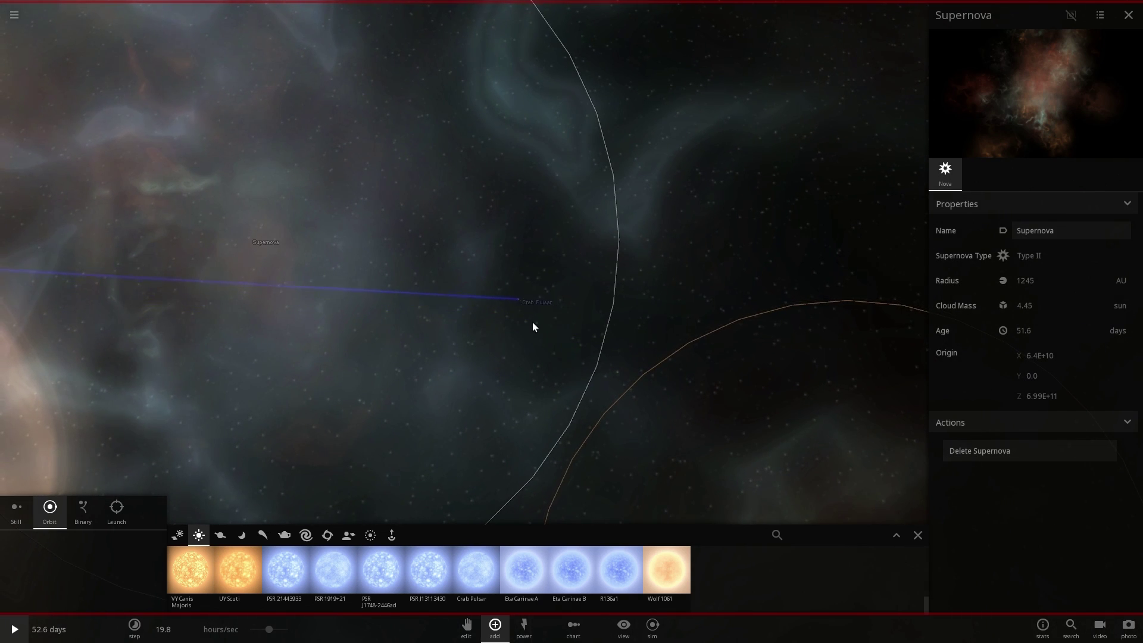
pyautogui.click(539, 286)
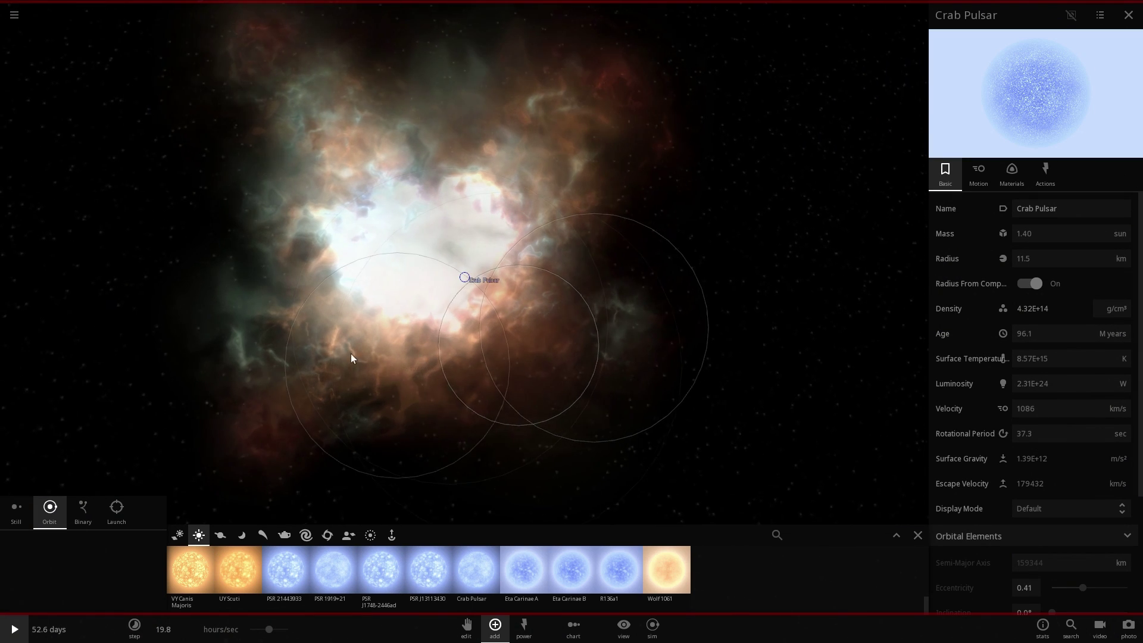
pyautogui.moveTo(351, 357); pyautogui.dragTo(403, 62)
pyautogui.scroll(-3, 588, 353)
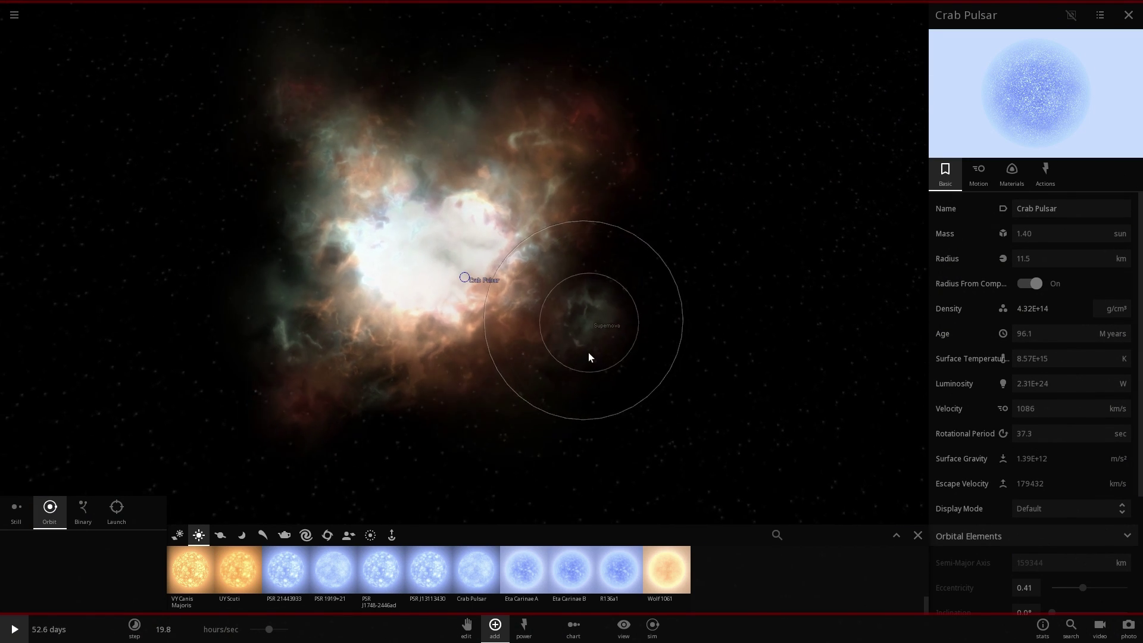
pyautogui.moveTo(515, 366); pyautogui.dragTo(738, 370)
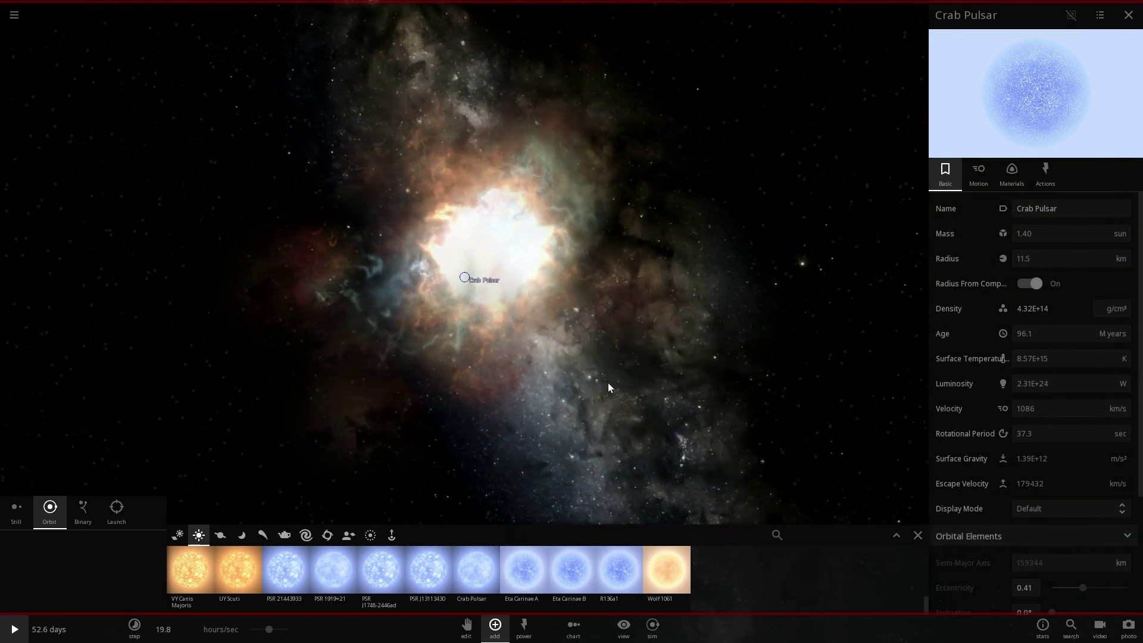
pyautogui.moveTo(583, 381)
pyautogui.mouseDown()
pyautogui.moveTo(658, 391)
pyautogui.moveTo(512, 339)
pyautogui.mouseUp()
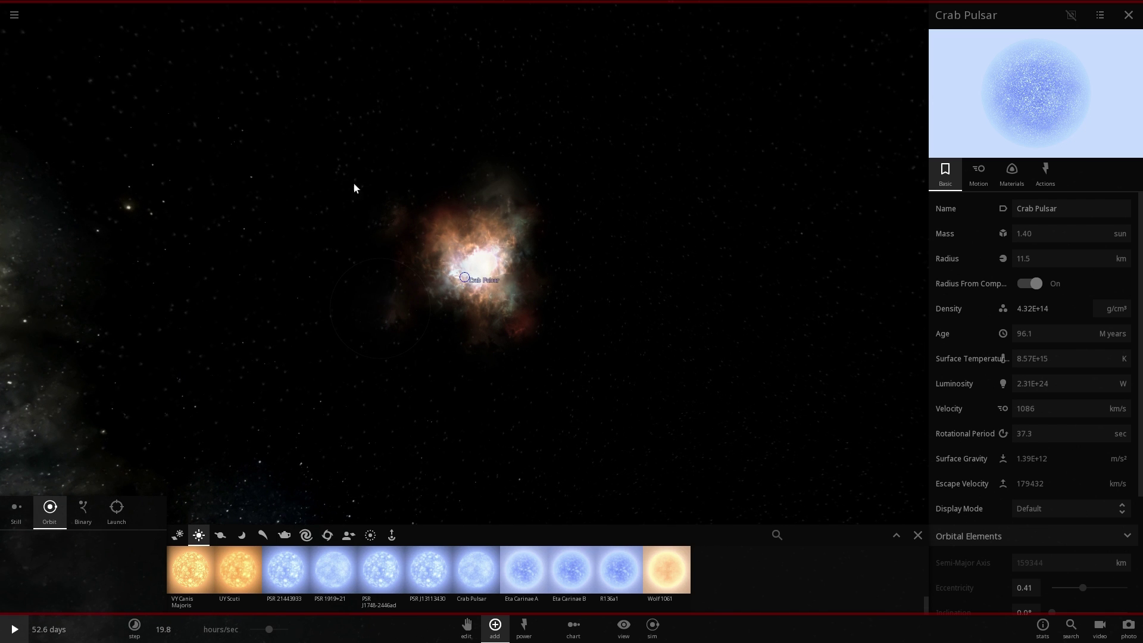
# Examine the nebula around the Crab Pulsar from several sides and select the supernova cloud
pyautogui.moveTo(606, 226); pyautogui.dragTo(562, 226)
pyautogui.scroll(2, 629, 255)
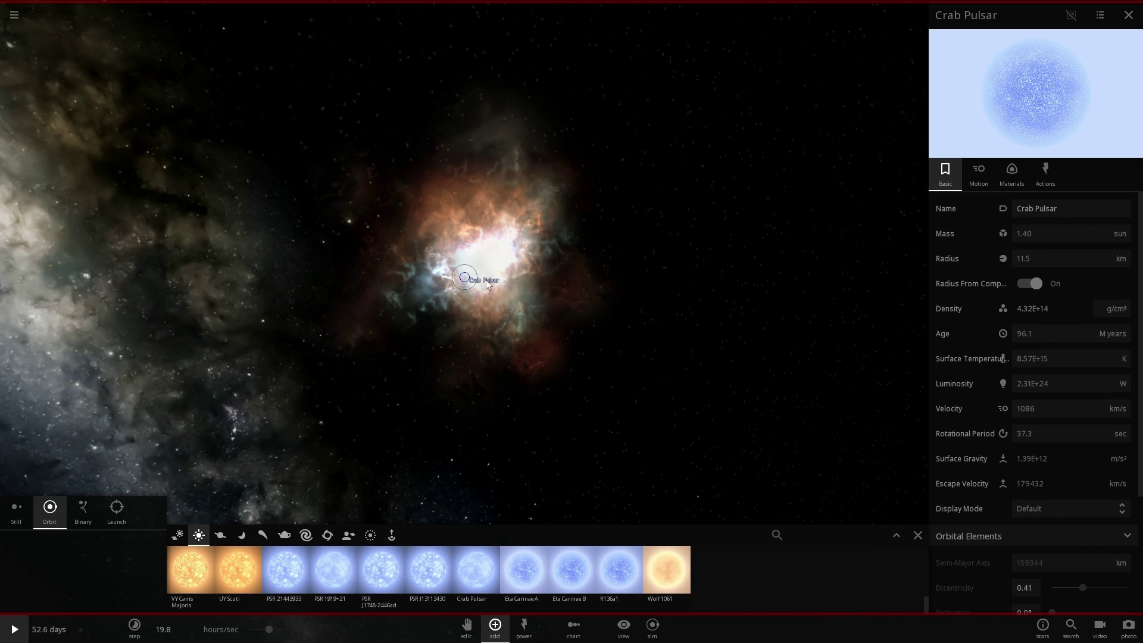
pyautogui.moveTo(576, 288); pyautogui.dragTo(408, 194)
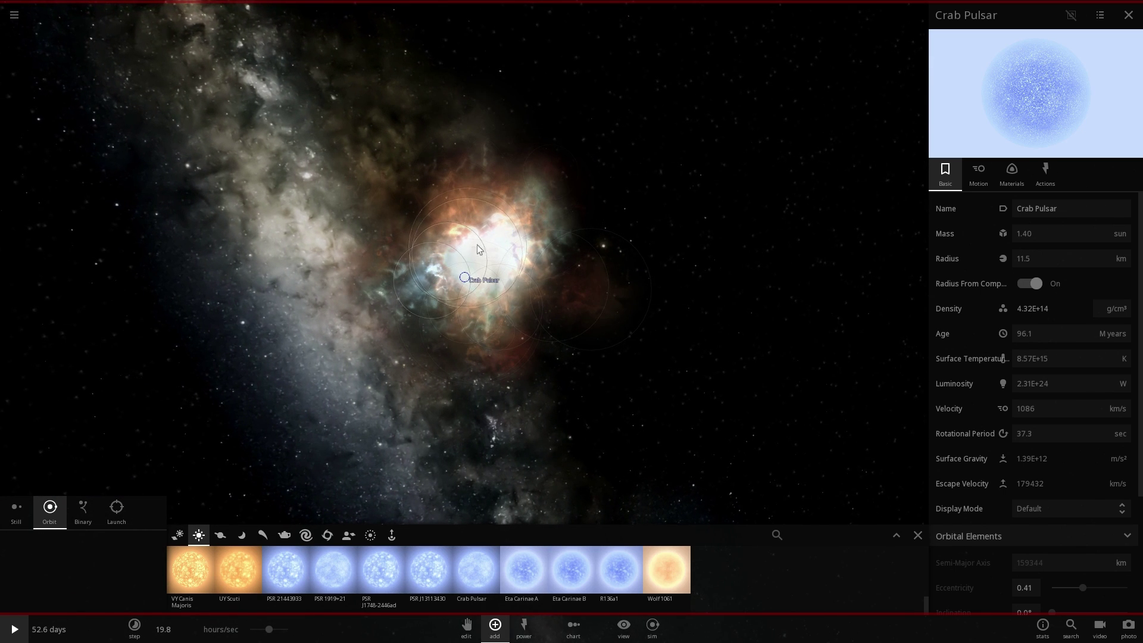
pyautogui.click(484, 238)
pyautogui.moveTo(700, 240); pyautogui.dragTo(555, 248)
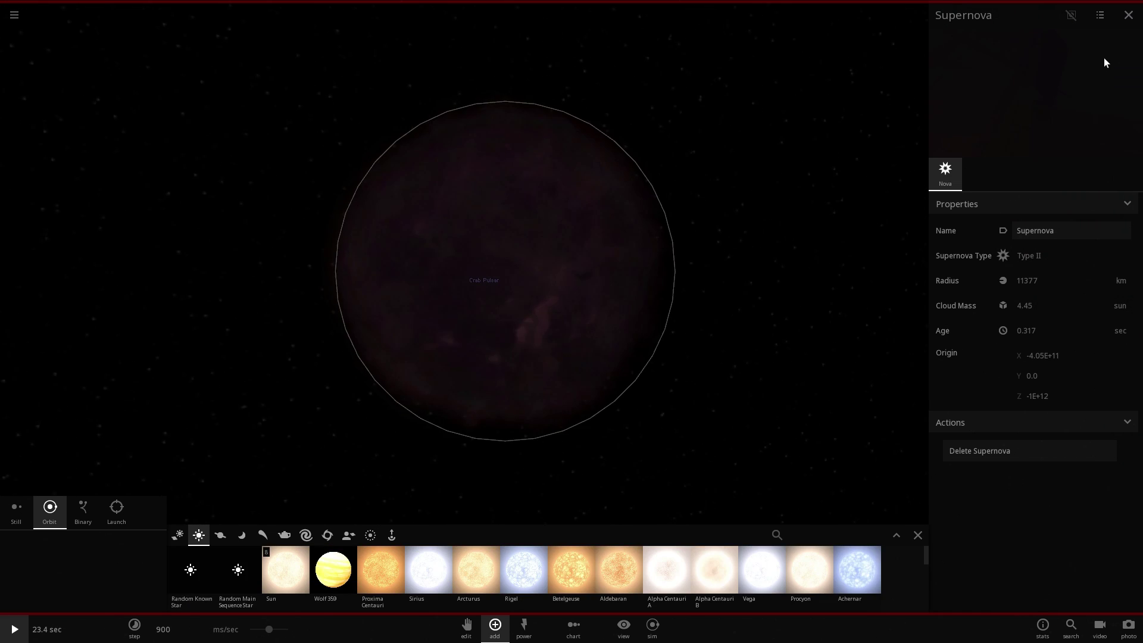
# Close the Supernova properties and inspect the Crab Pulsar up close and from outside the young supernova cloud
pyautogui.click(1128, 16)
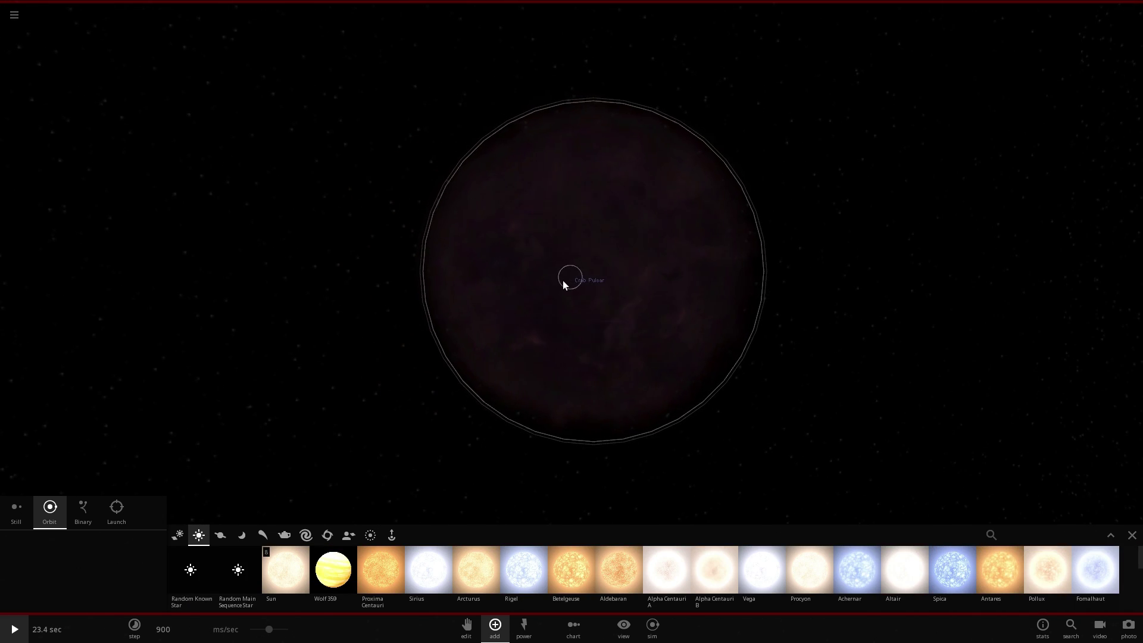
pyautogui.moveTo(564, 280)
pyautogui.scroll(5, 623, 291)
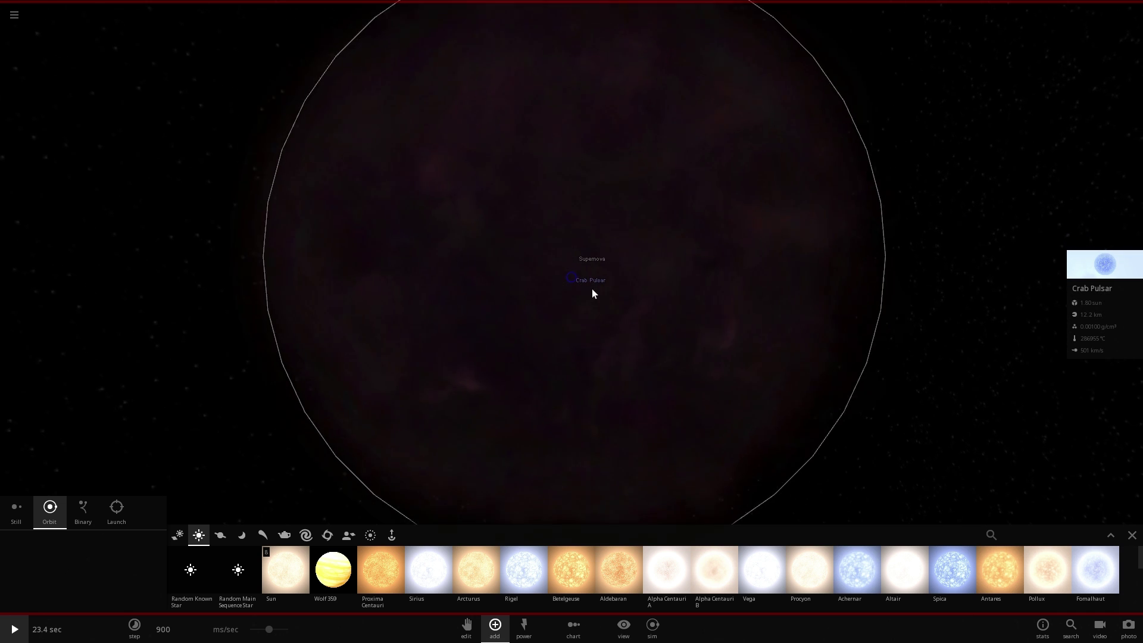
pyautogui.scroll(2, 585, 293)
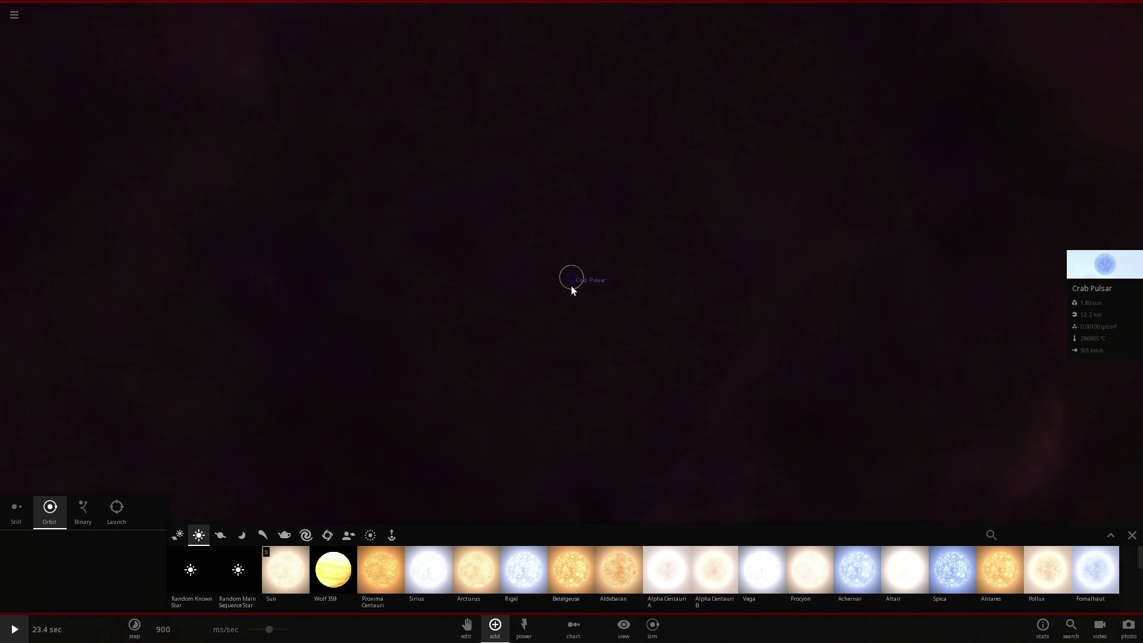
pyautogui.scroll(5, 569, 284)
pyautogui.scroll(-2, 569, 283)
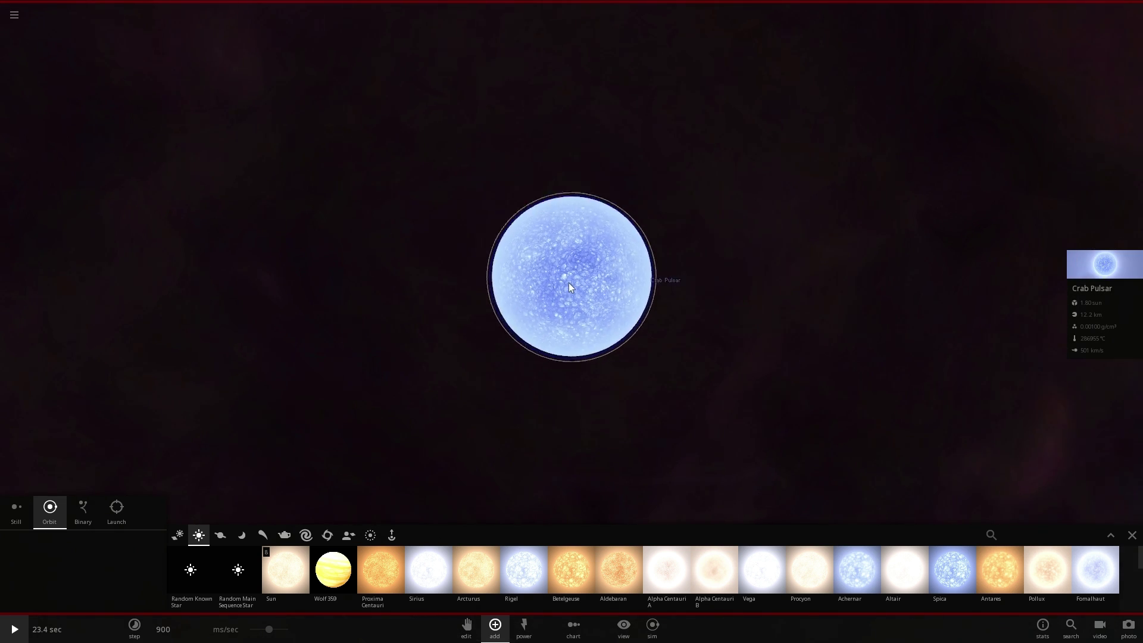
pyautogui.scroll(-3, 569, 283)
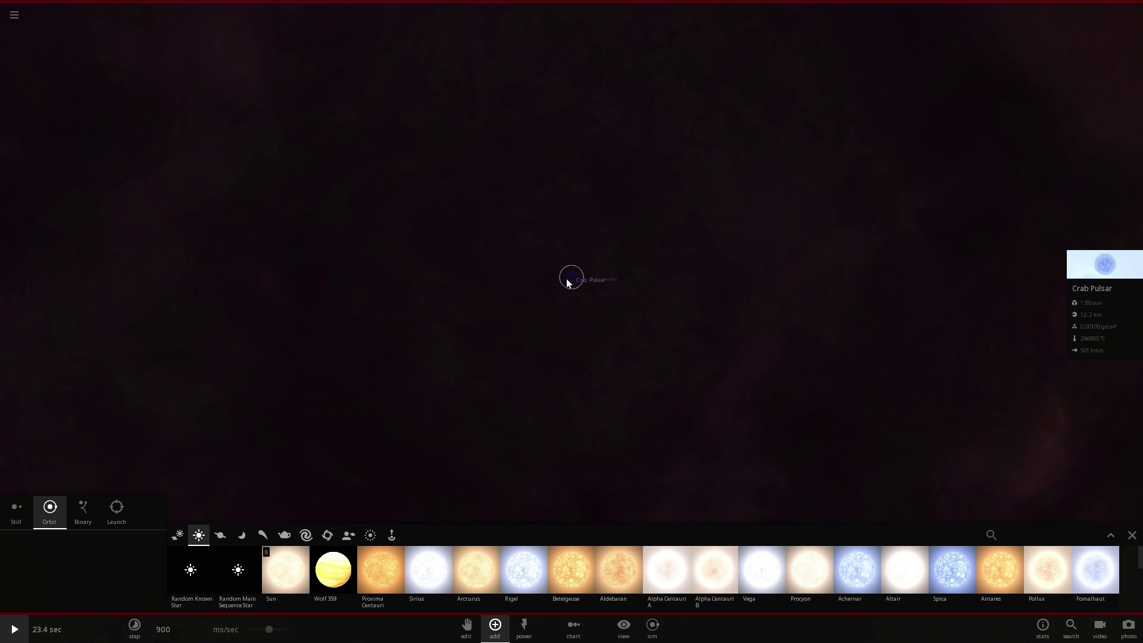
pyautogui.scroll(-3, 568, 281)
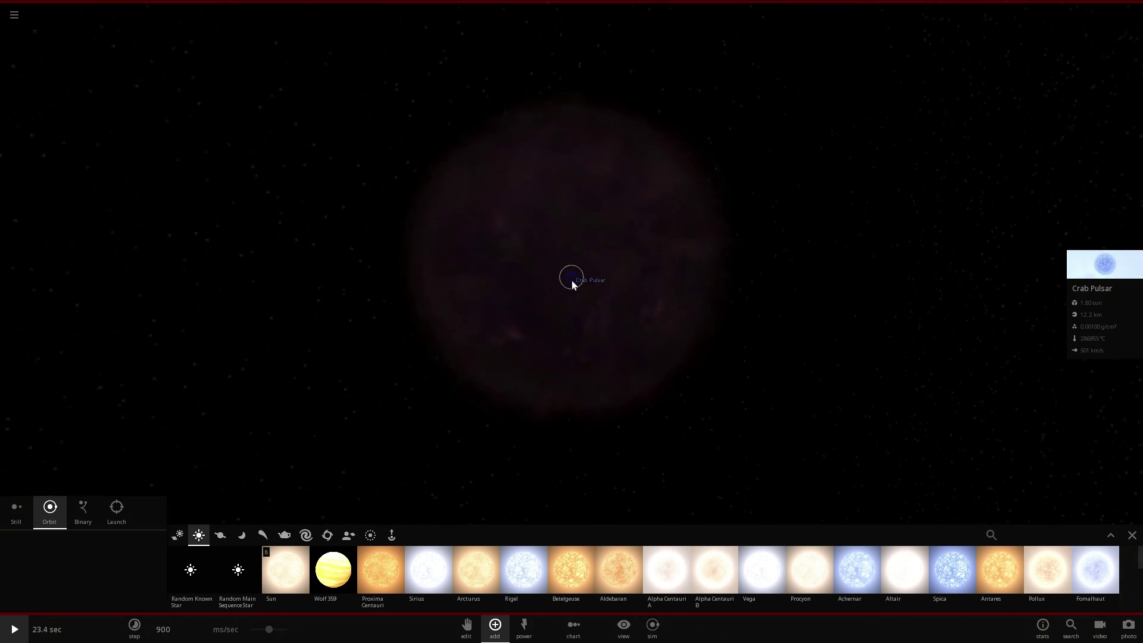
# Resume the simulation and speed it up in stages to about 11.3 mins/sec, 1.87 days/sec and 4.11 months/sec
pyautogui.press('space')
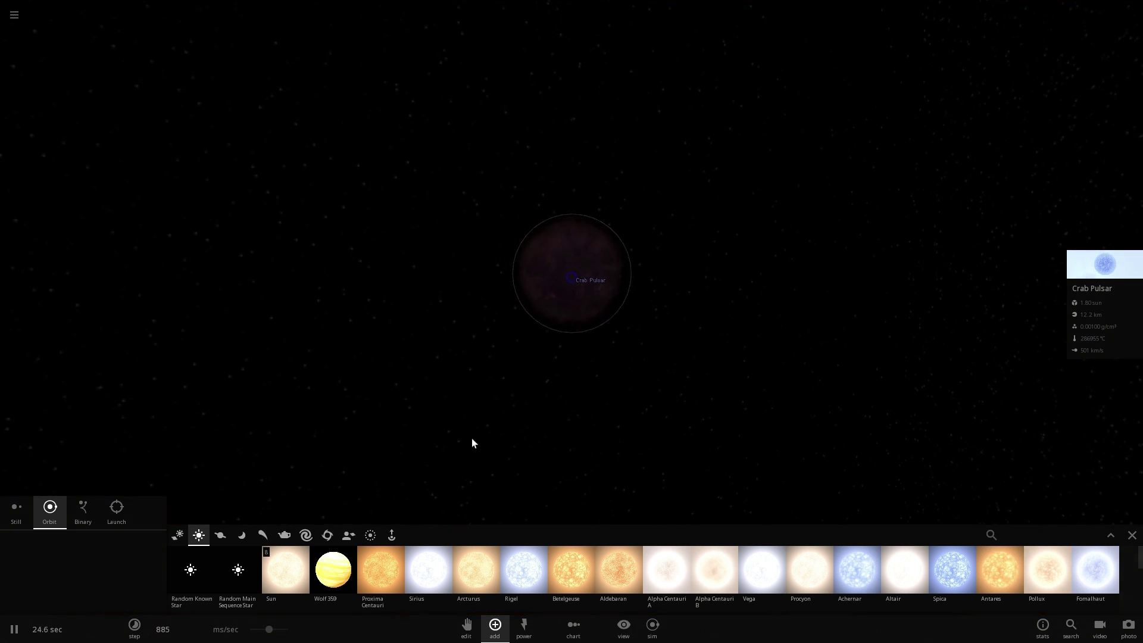
pyautogui.moveTo(271, 628); pyautogui.dragTo(280, 630)
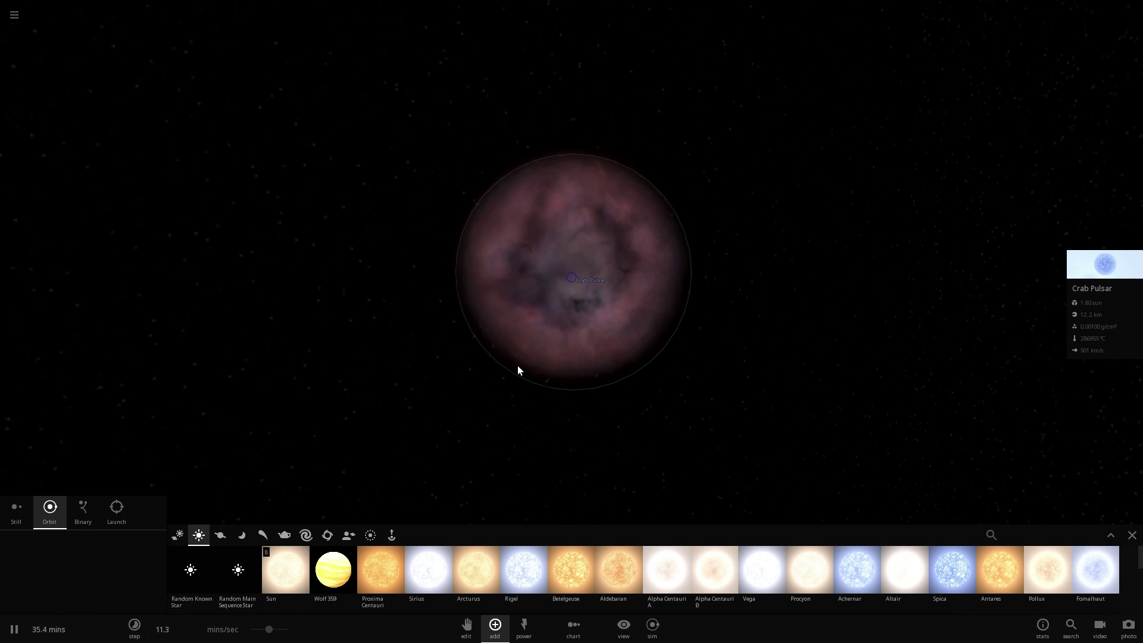
pyautogui.moveTo(312, 590)
pyautogui.moveTo(269, 630); pyautogui.dragTo(280, 629)
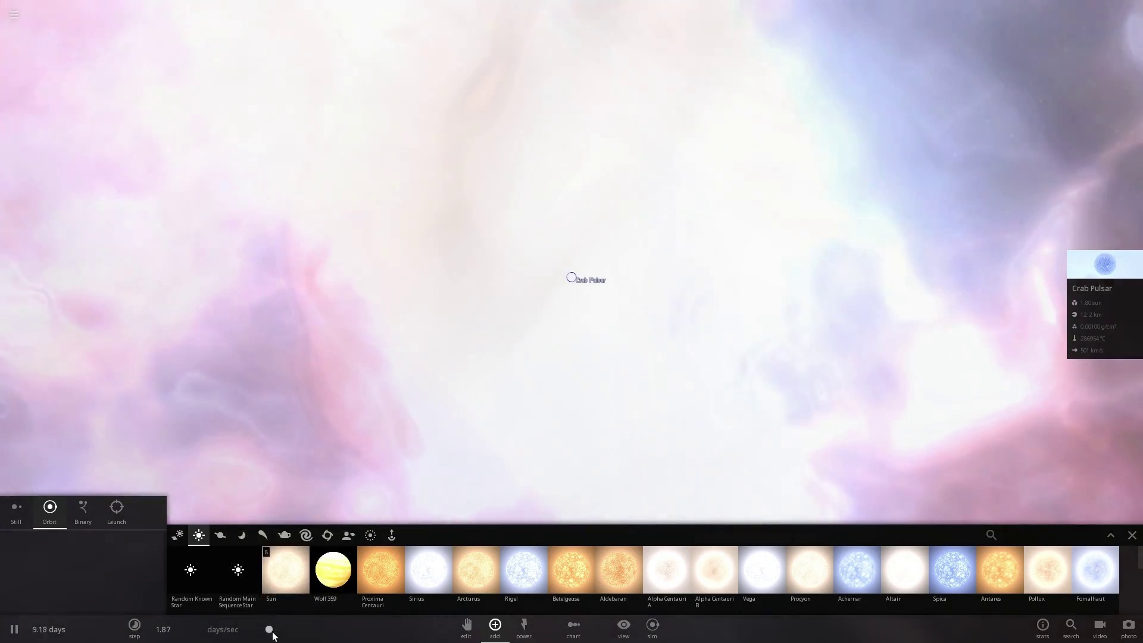
pyautogui.moveTo(269, 629); pyautogui.dragTo(281, 632)
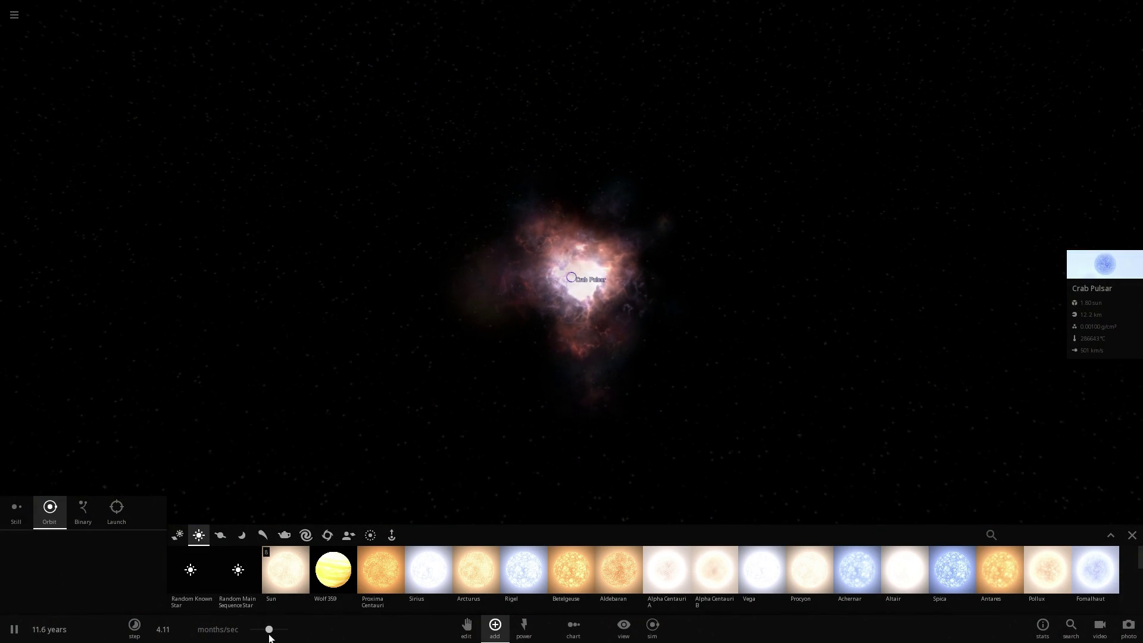
# Speed up the simulation through about 9.29 years/sec to about 32.1 years/sec while viewing the whole expanding nebula
pyautogui.moveTo(269, 633); pyautogui.dragTo(281, 634)
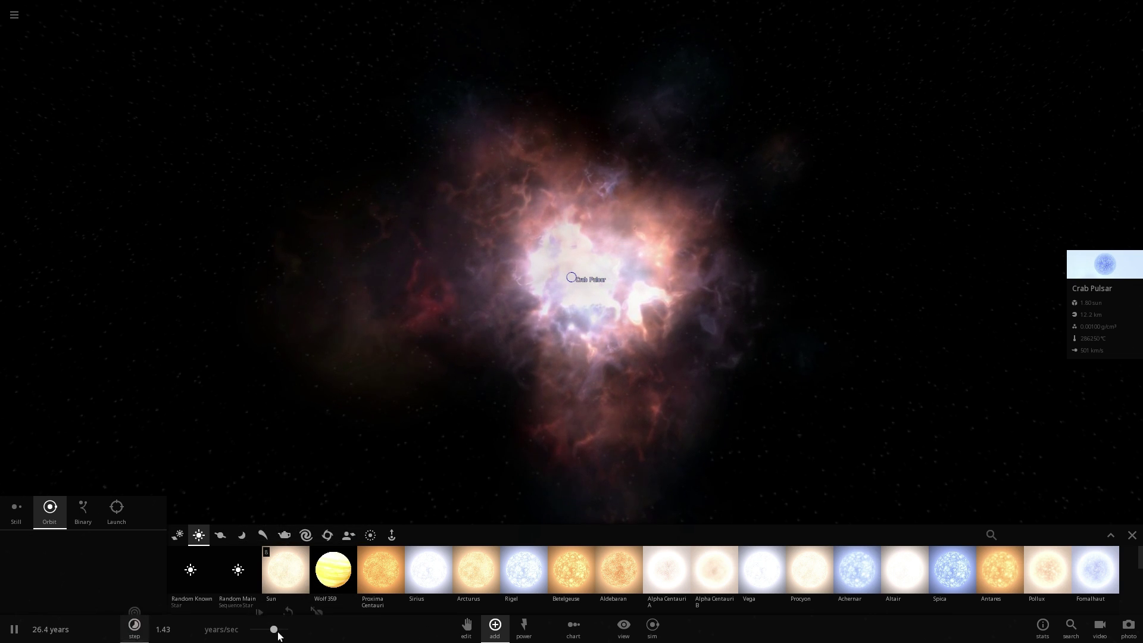
pyautogui.moveTo(270, 629); pyautogui.dragTo(289, 632)
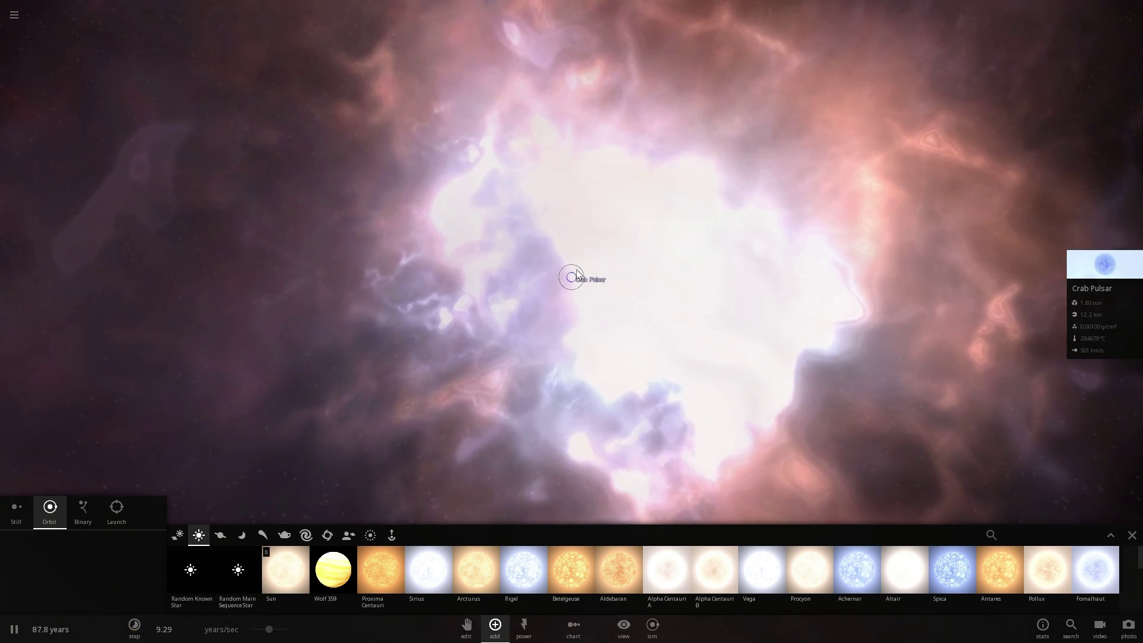
pyautogui.scroll(-5, 577, 274)
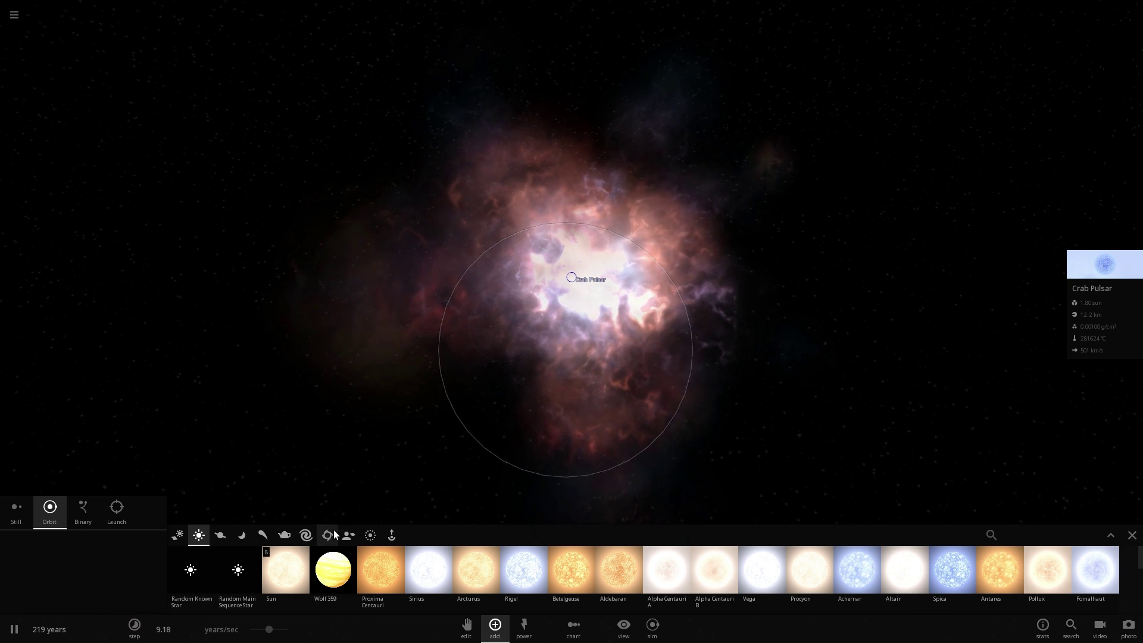
pyautogui.moveTo(273, 629); pyautogui.dragTo(280, 629)
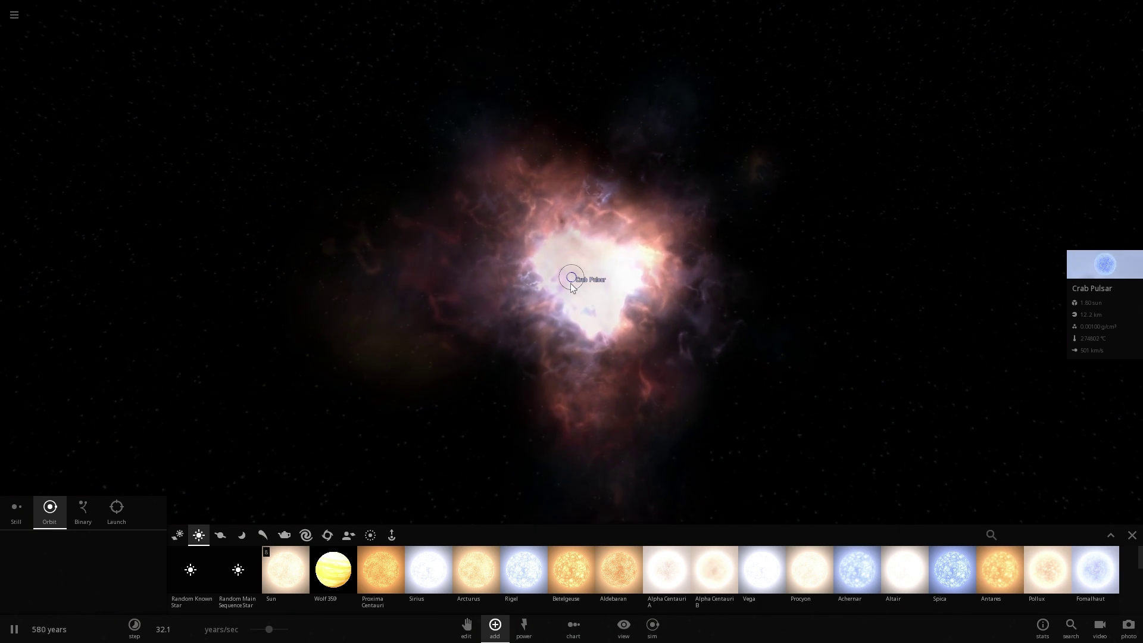
# Raise the simulation speed to about 427 and then 2365 years/sec while viewing the nebula from another angle
pyautogui.moveTo(269, 629); pyautogui.dragTo(290, 632)
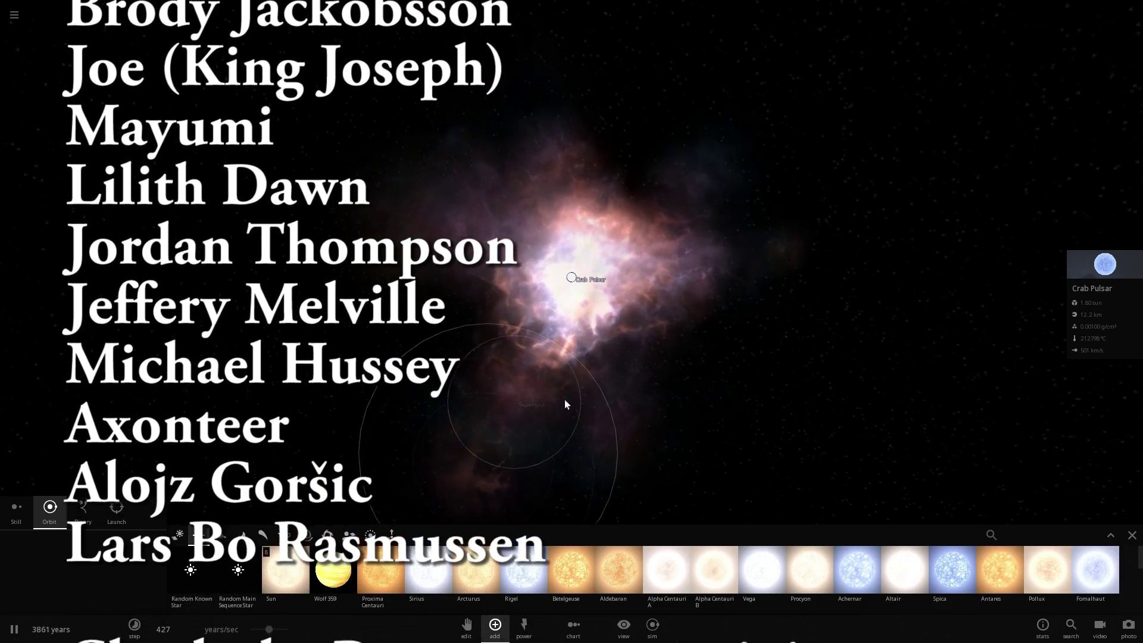
pyautogui.moveTo(801, 400); pyautogui.dragTo(752, 365)
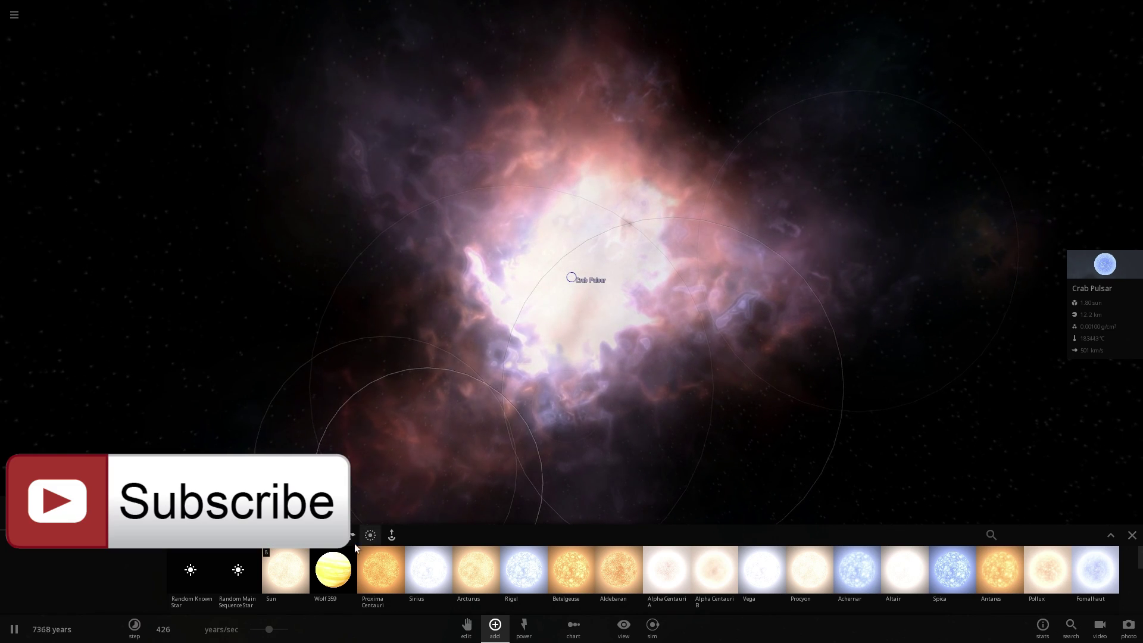
pyautogui.moveTo(268, 631); pyautogui.dragTo(280, 633)
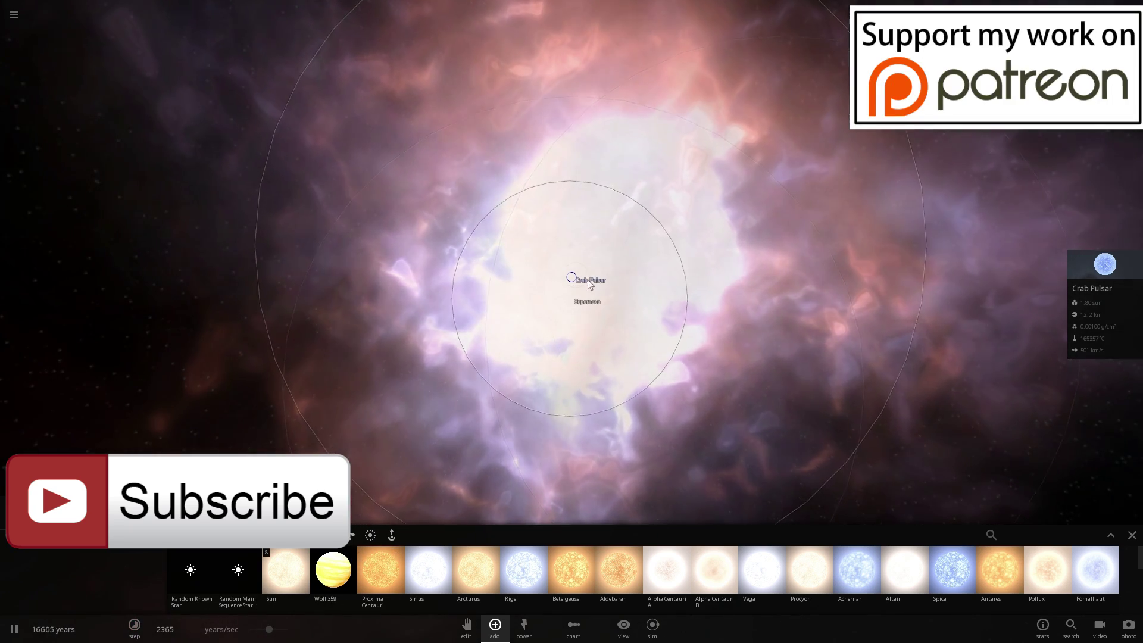
# Slow the simulation down to about 3.86 mins/sec while viewing the Crab Pulsar's jets up close
pyautogui.moveTo(269, 629); pyautogui.dragTo(258, 632)
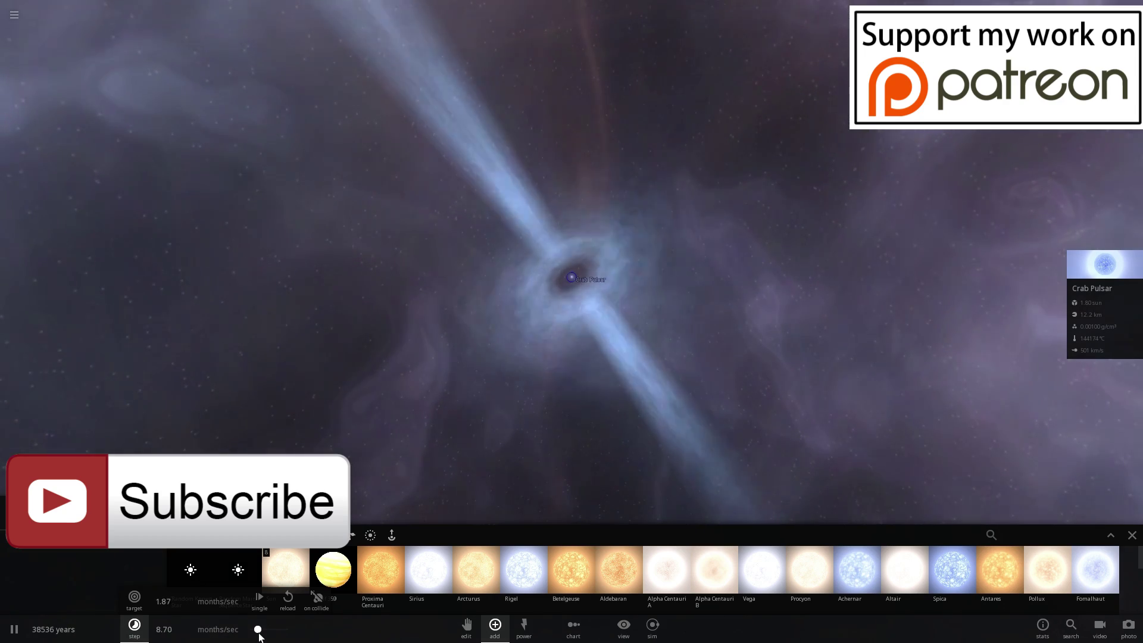
pyautogui.moveTo(255, 637); pyautogui.dragTo(253, 637)
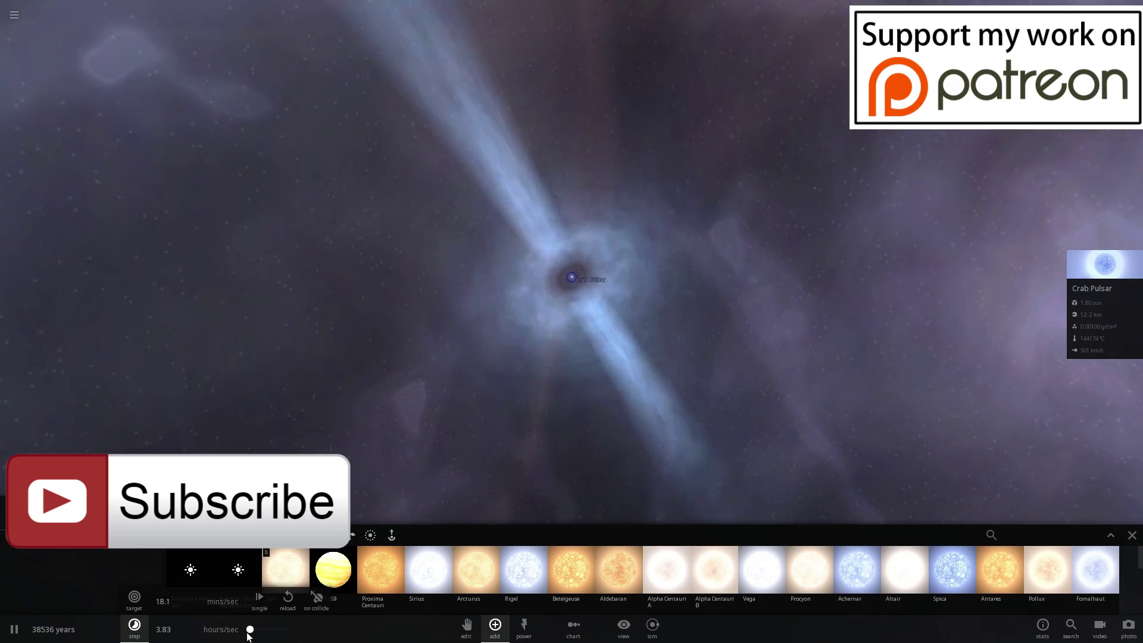
pyautogui.moveTo(247, 633)
pyautogui.mouseDown()
pyautogui.moveTo(280, 632)
pyautogui.moveTo(268, 635)
pyautogui.mouseUp()
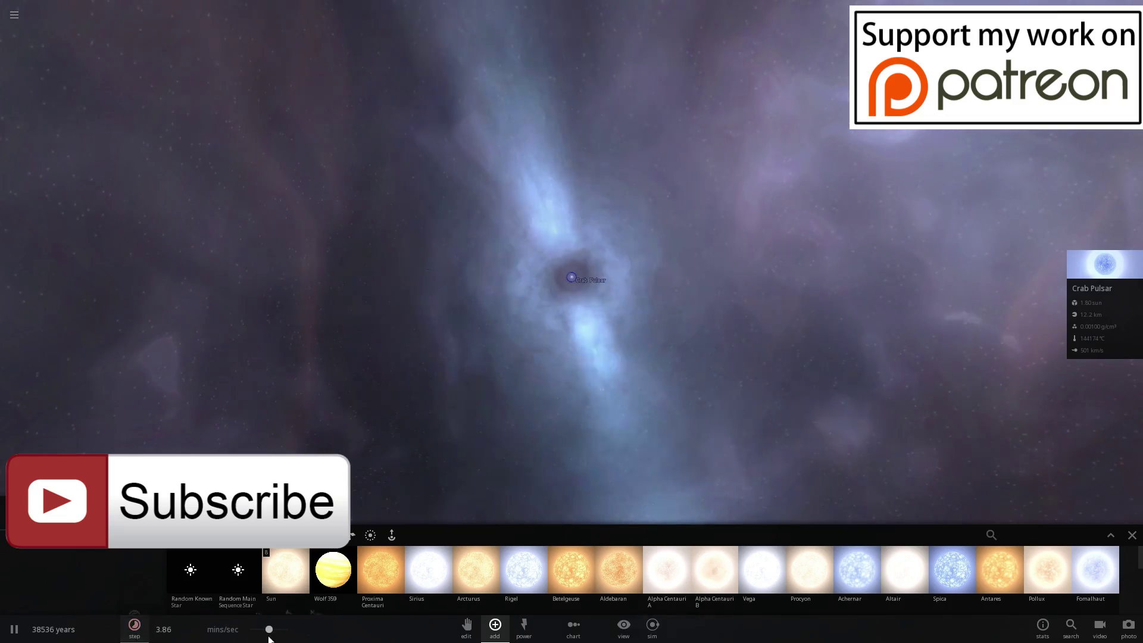